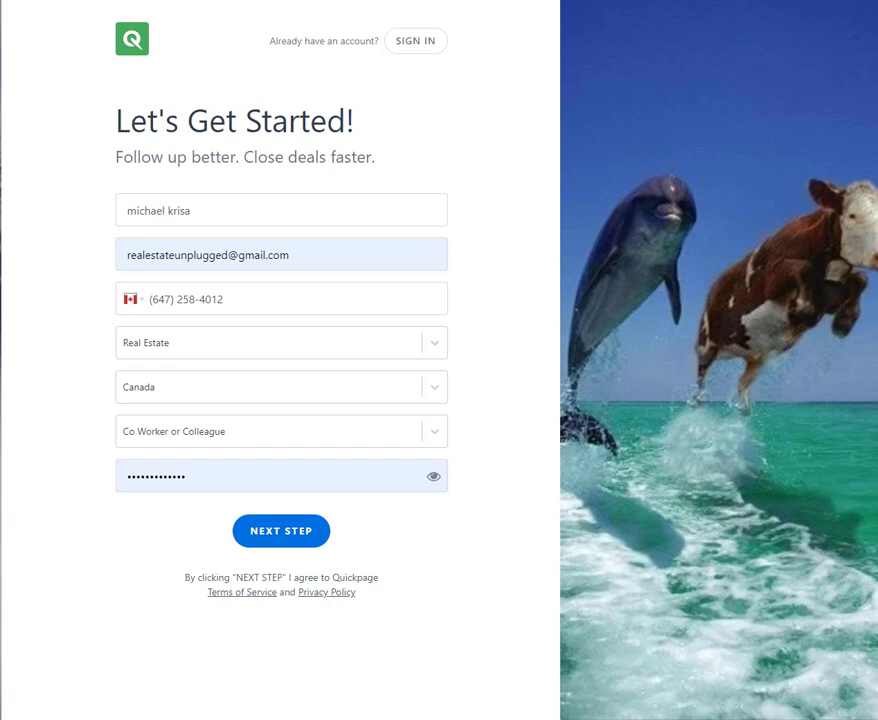
- Submit the completed sign-up form and continue past the welcome page to start using Quickpage
click(333, 485)
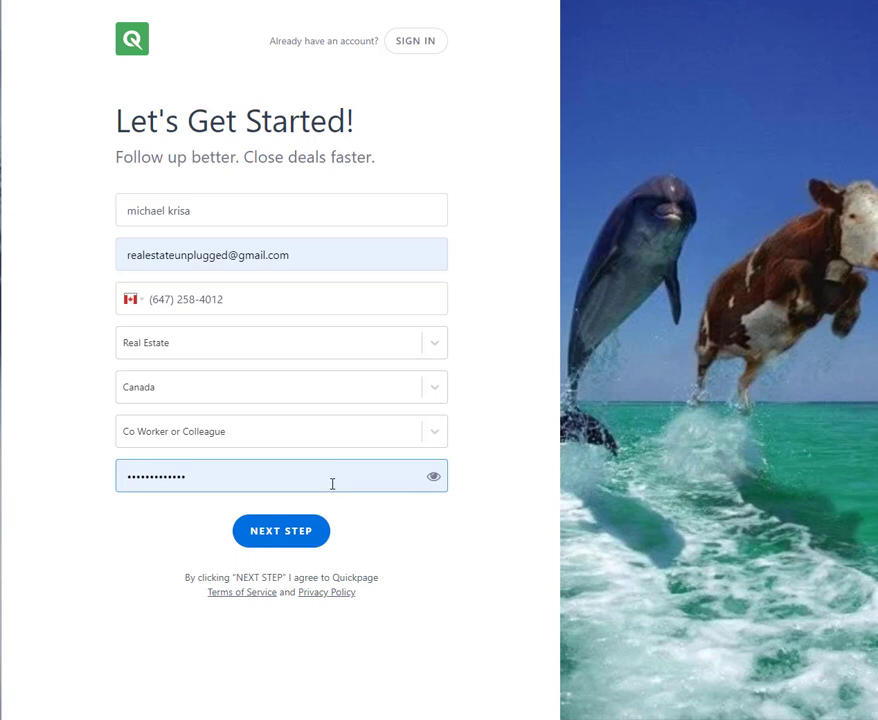
click(311, 546)
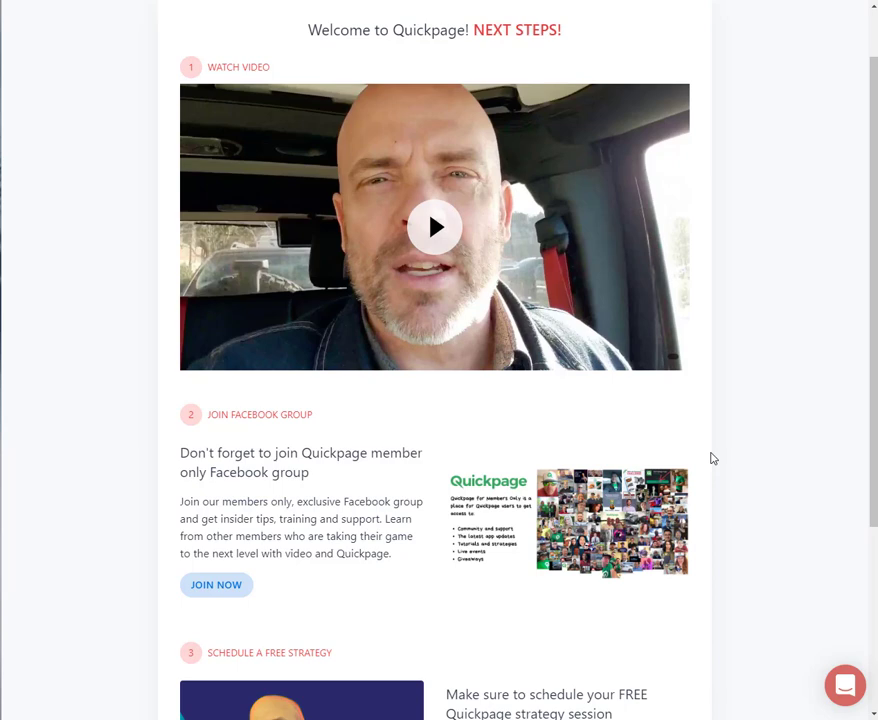
scroll(713, 458, down, 3)
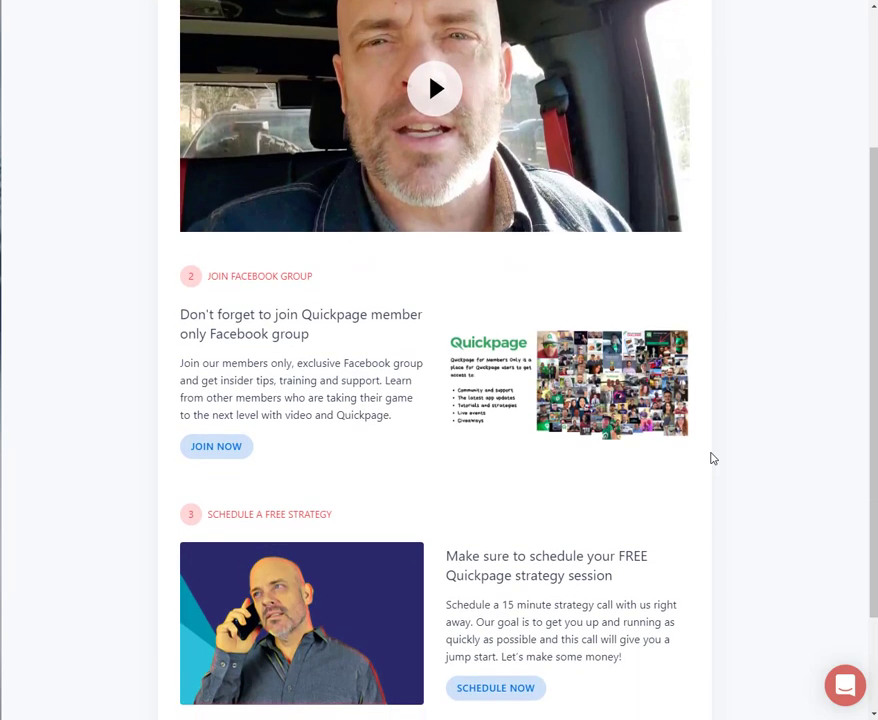
scroll(713, 458, down, 3)
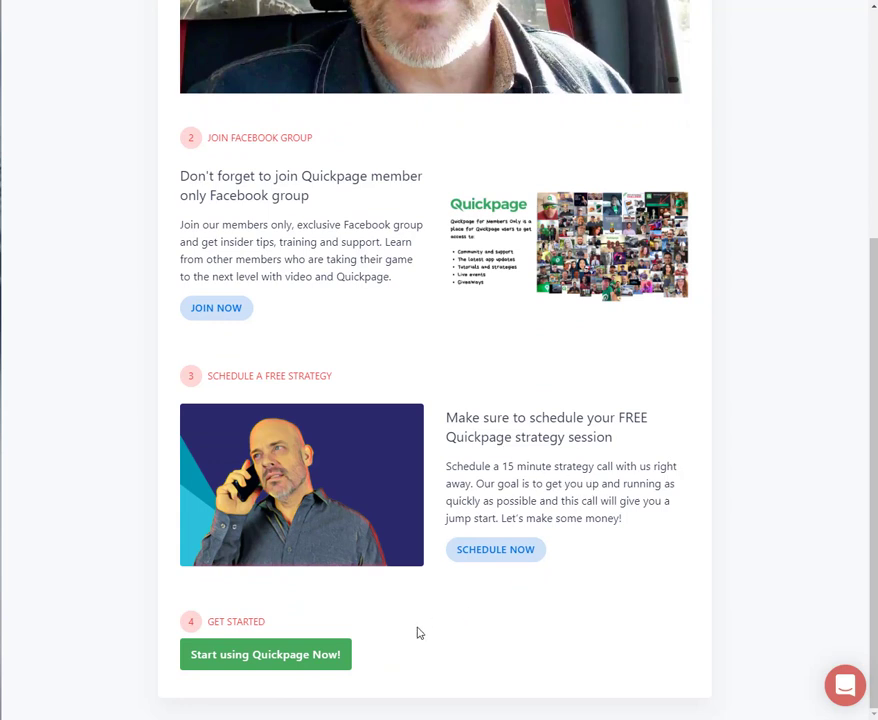
click(287, 657)
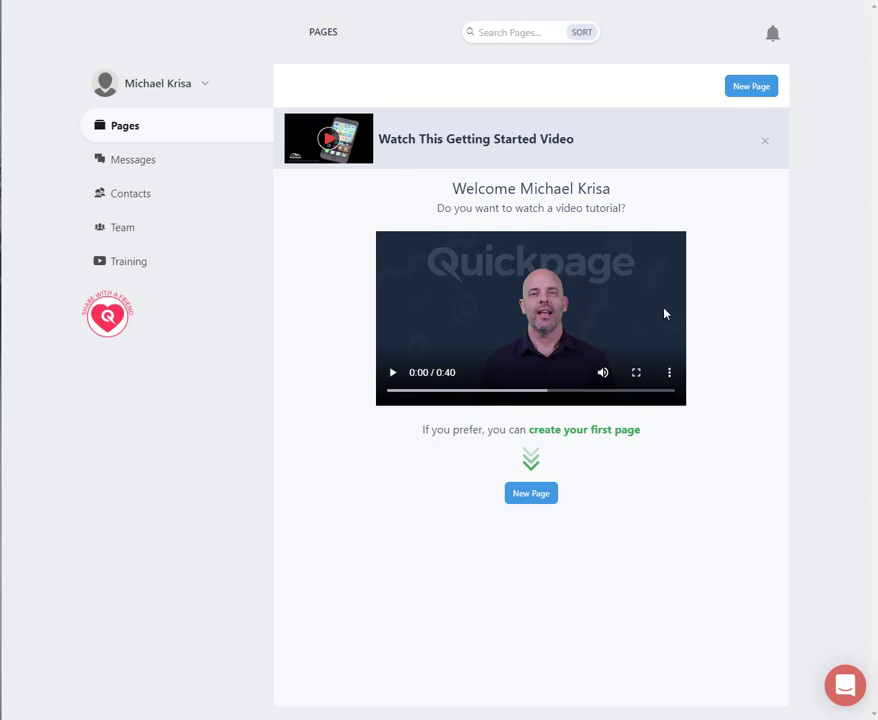
- Look through the tutorial videos in the training section and return to the pages overview
click(131, 266)
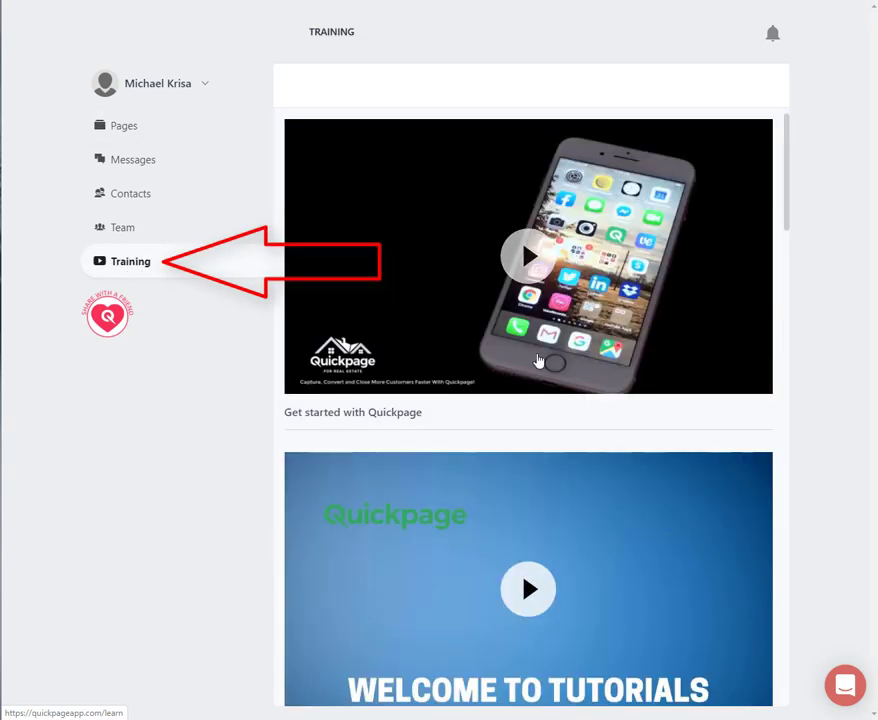
scroll(538, 360, down, 5)
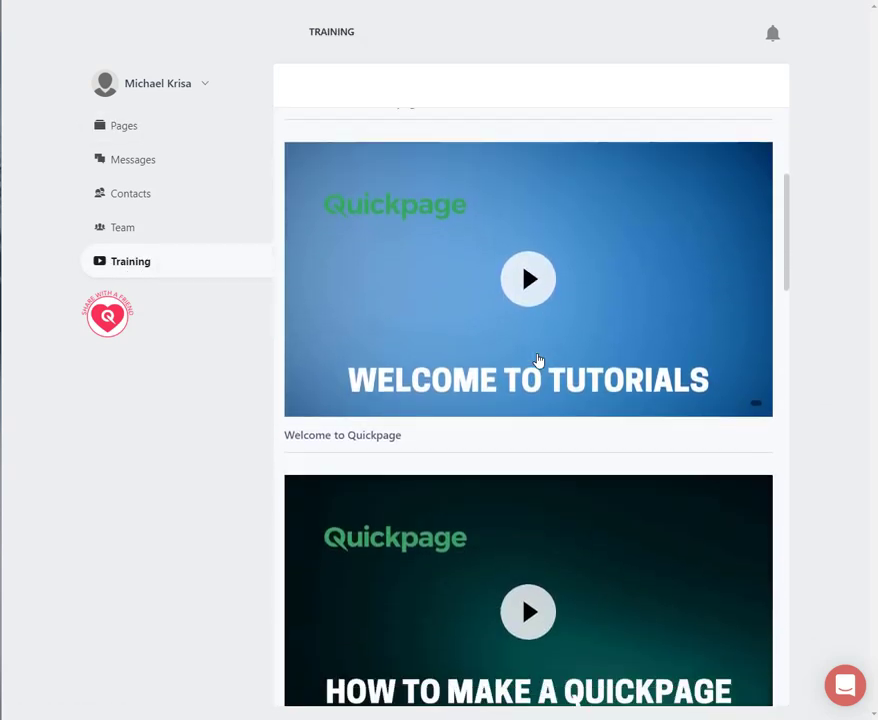
scroll(538, 360, down, 6)
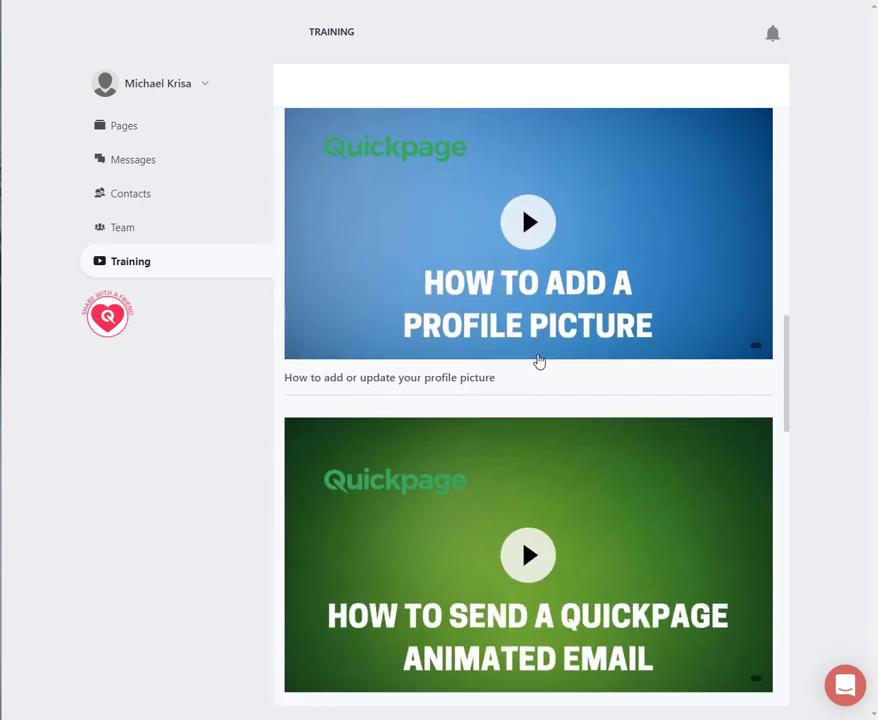
scroll(538, 360, up, 9)
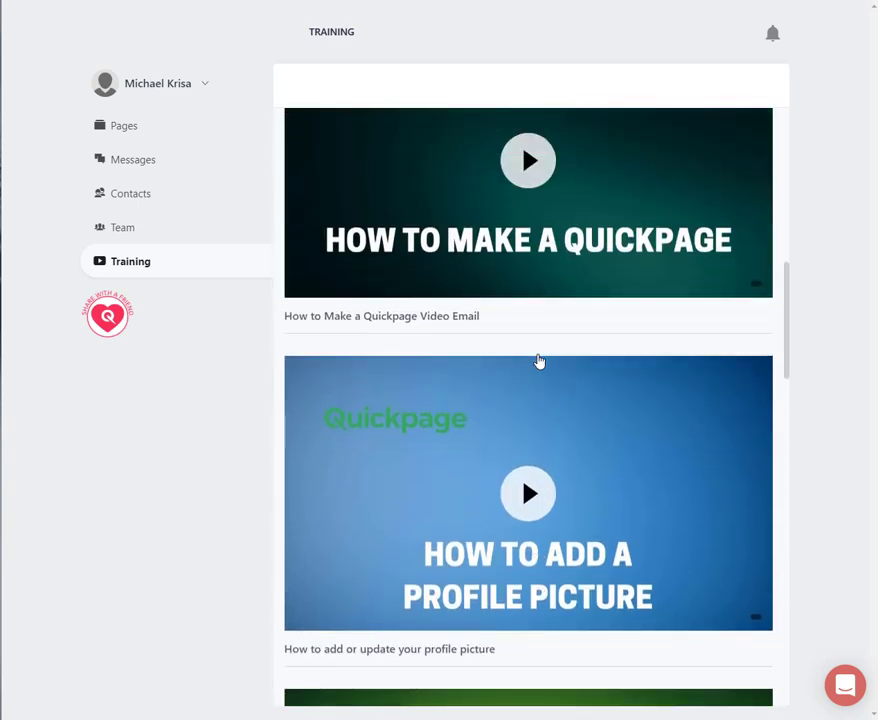
scroll(538, 360, up, 2)
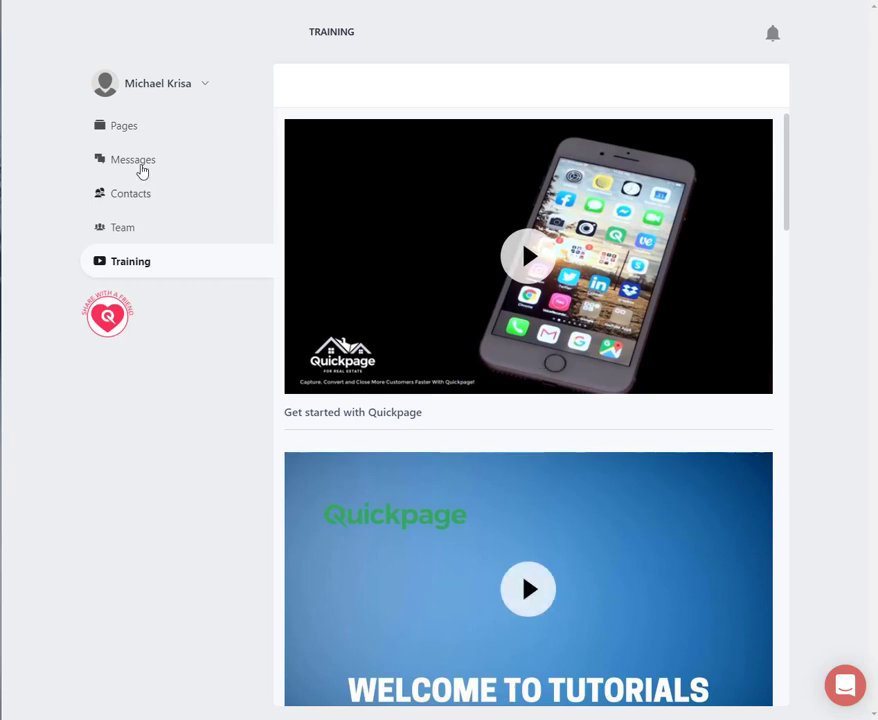
click(120, 133)
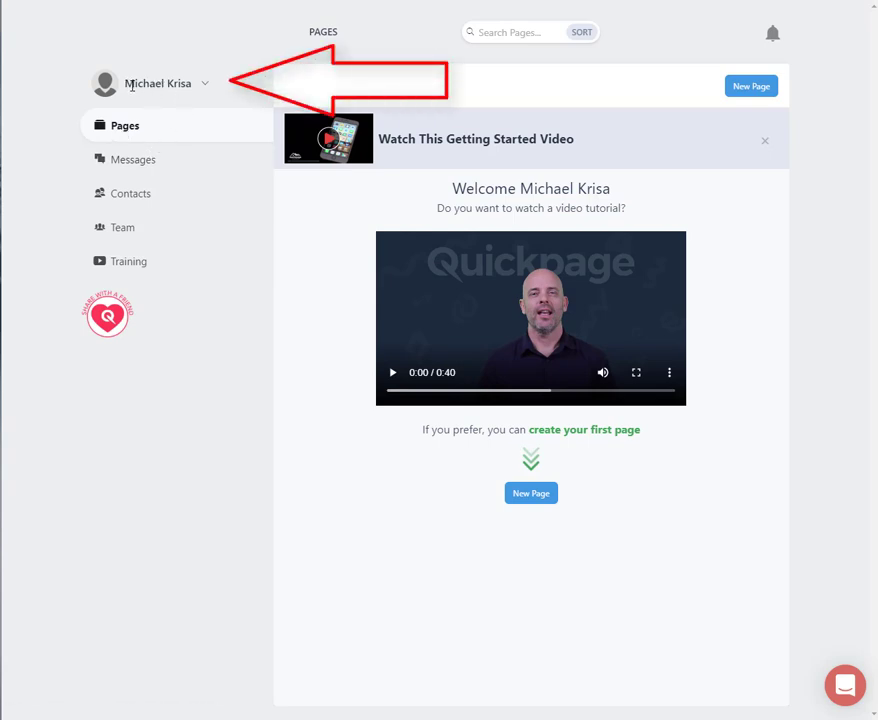
- Open the account's profile settings and review the general details and the public profile fields
click(205, 86)
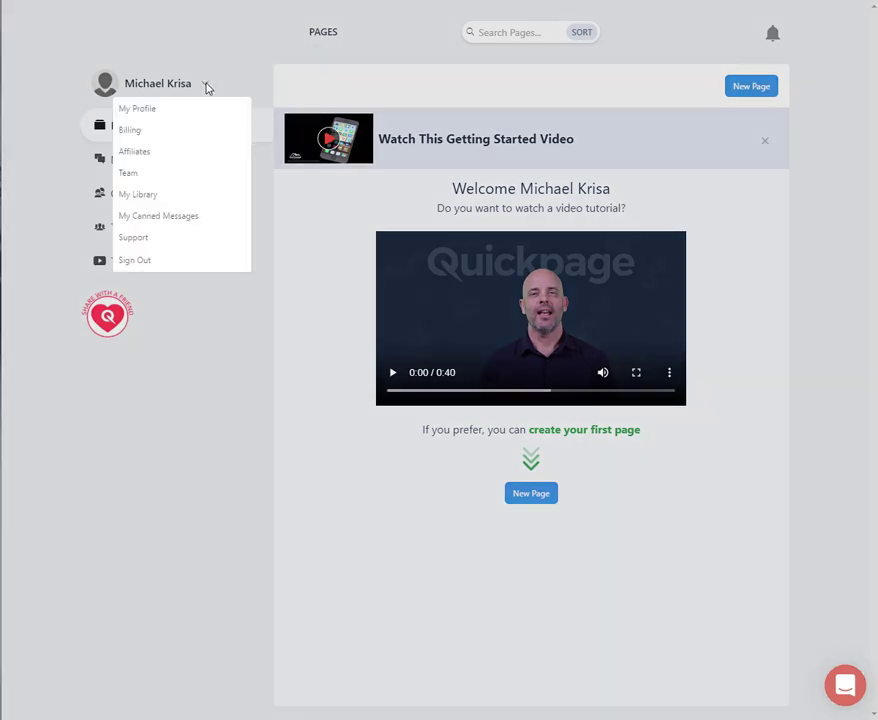
click(144, 118)
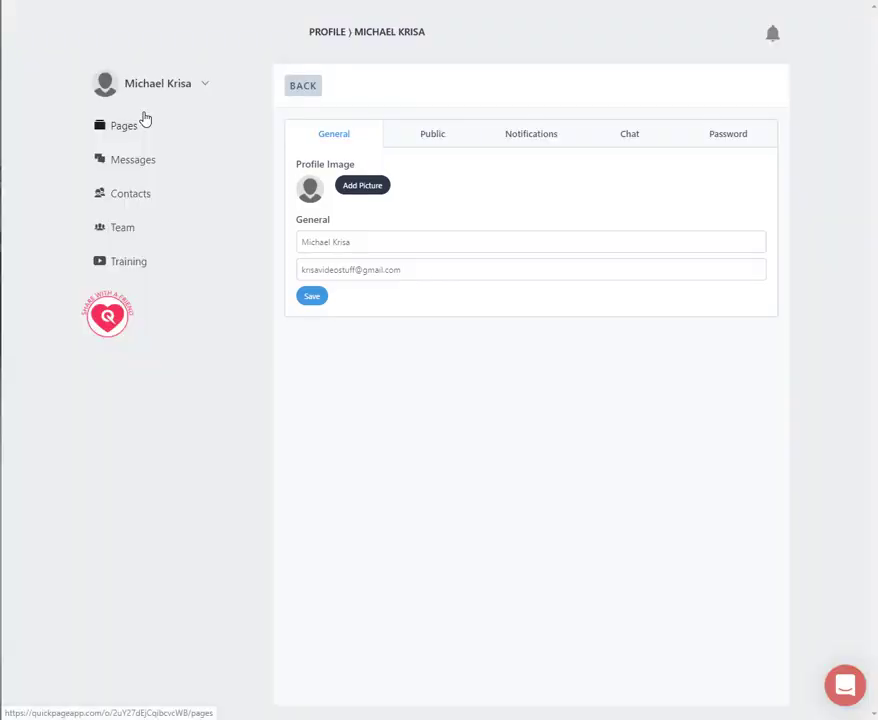
click(388, 270)
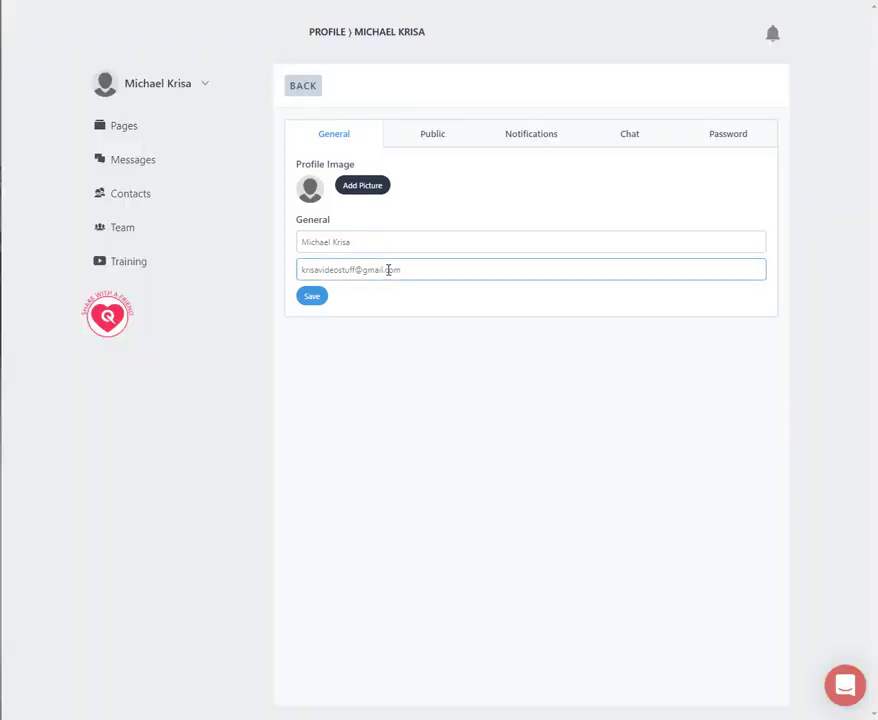
click(455, 153)
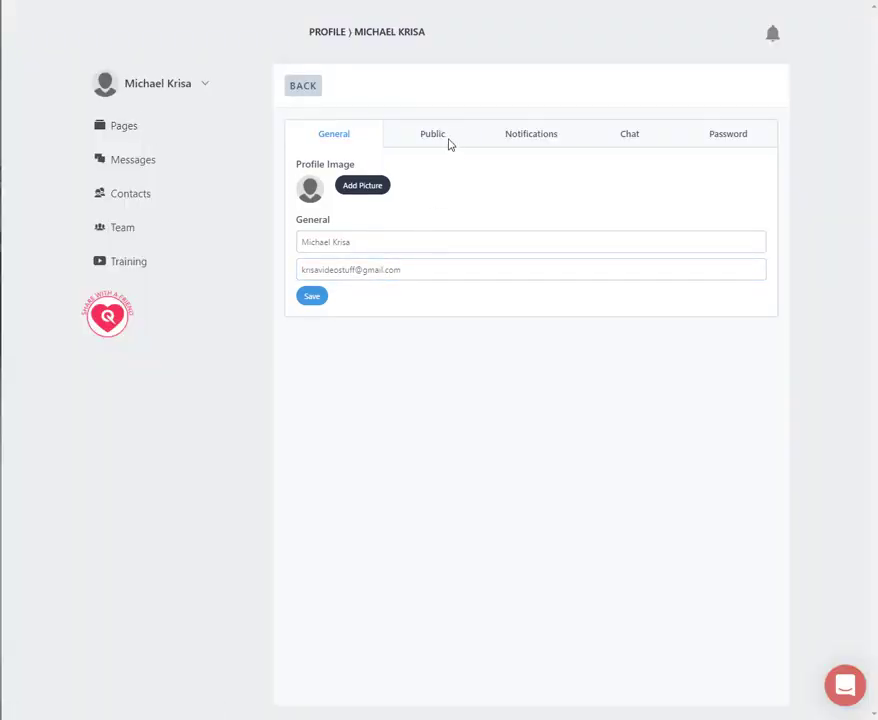
click(448, 143)
click(400, 276)
scroll(375, 256, down, 1)
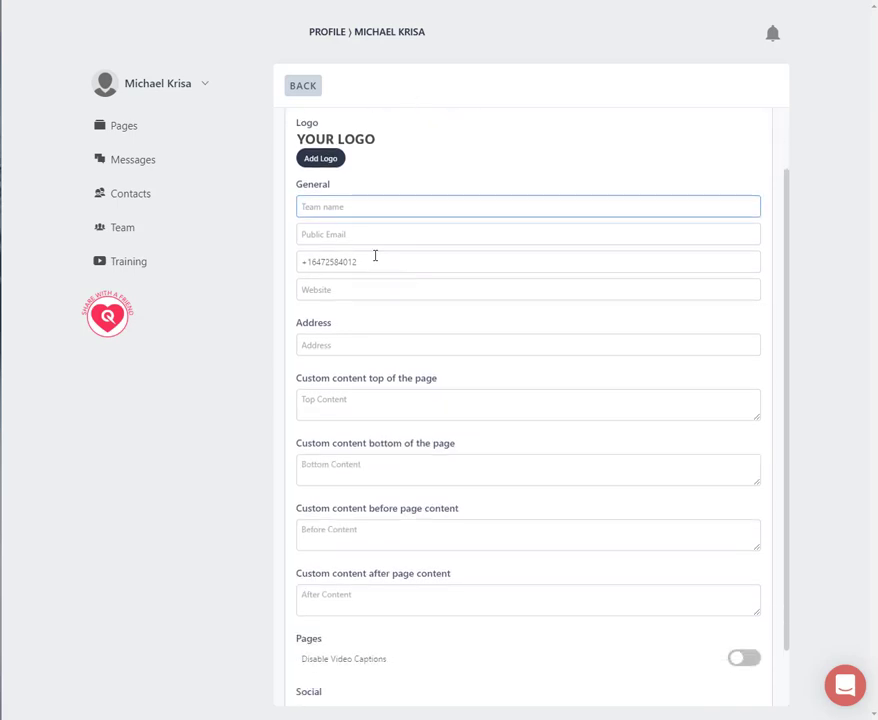
click(358, 228)
scroll(361, 234, down, 1)
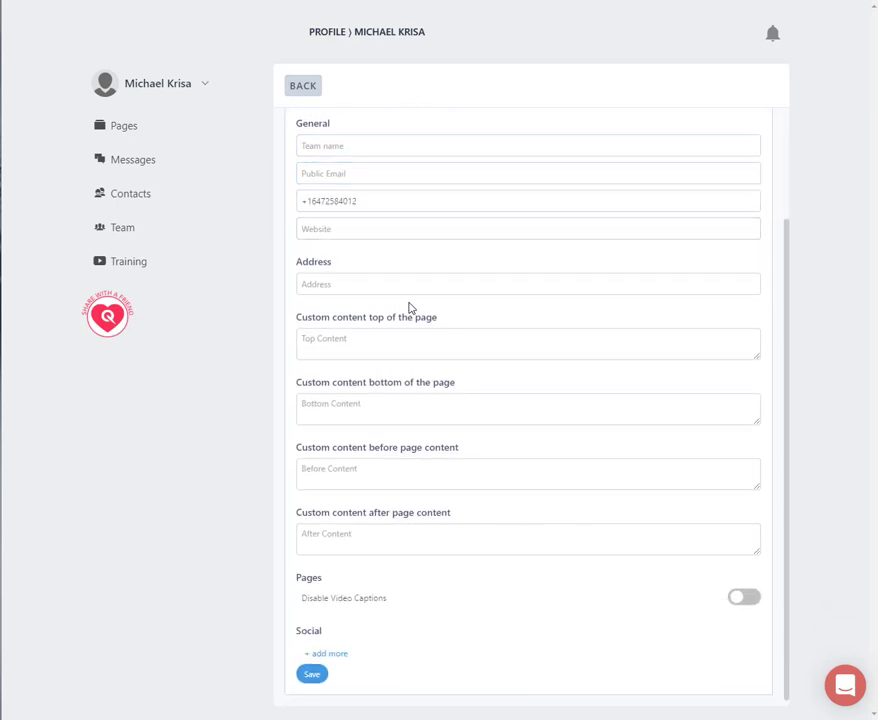
scroll(409, 307, up, 2)
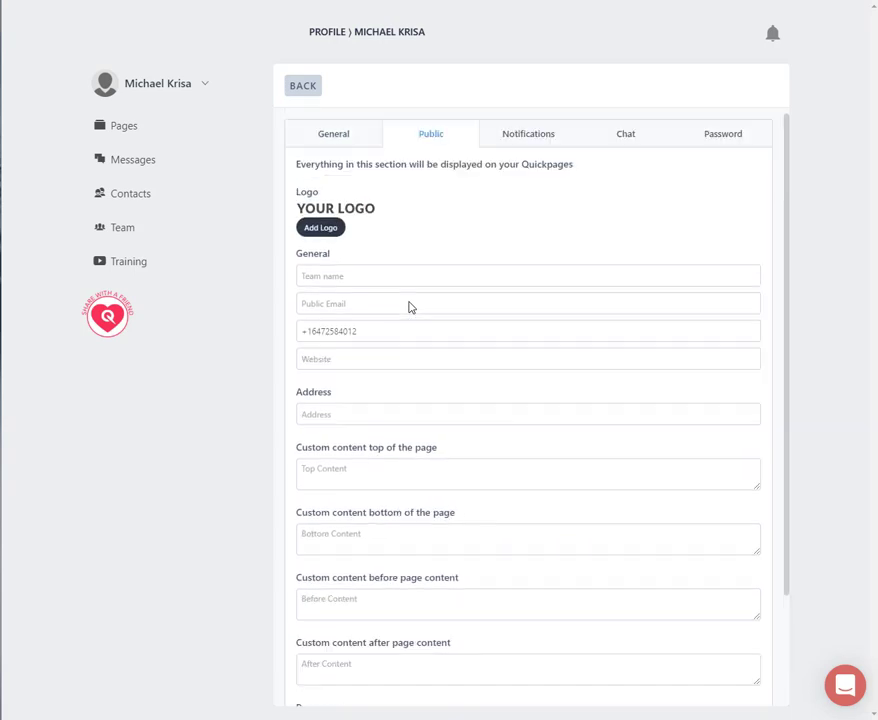
- Upload QuickpageRE_Logo-02 from the QP logos folder as the public profile's logo
click(320, 228)
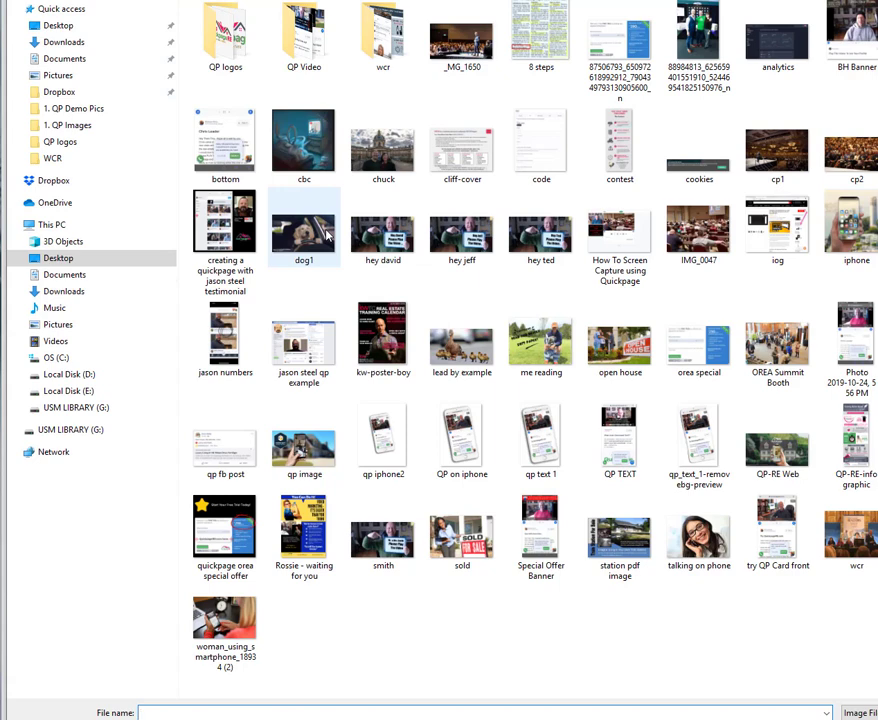
click(245, 52)
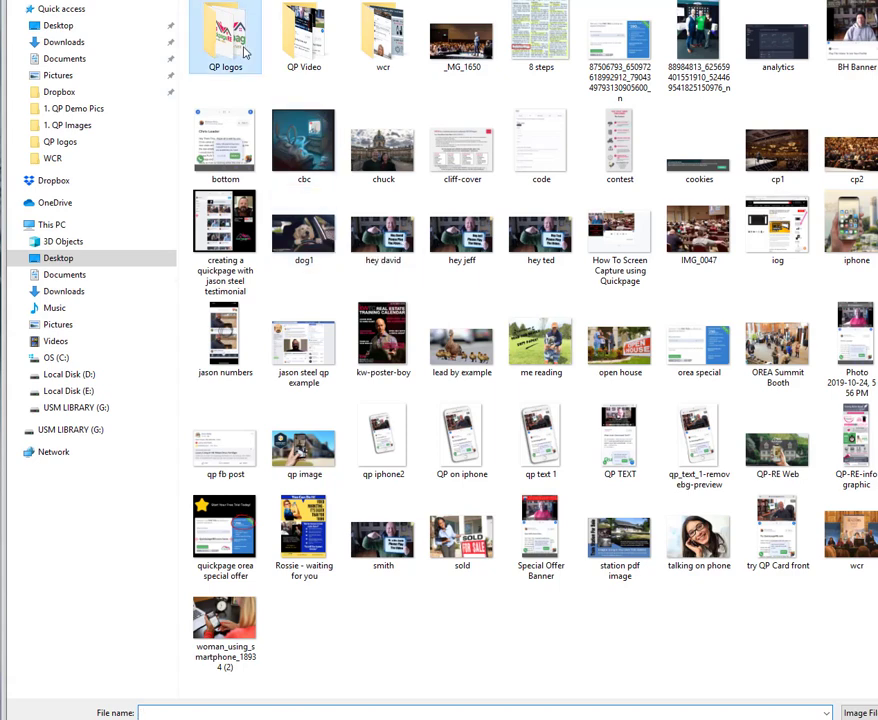
double_click(245, 52)
click(553, 75)
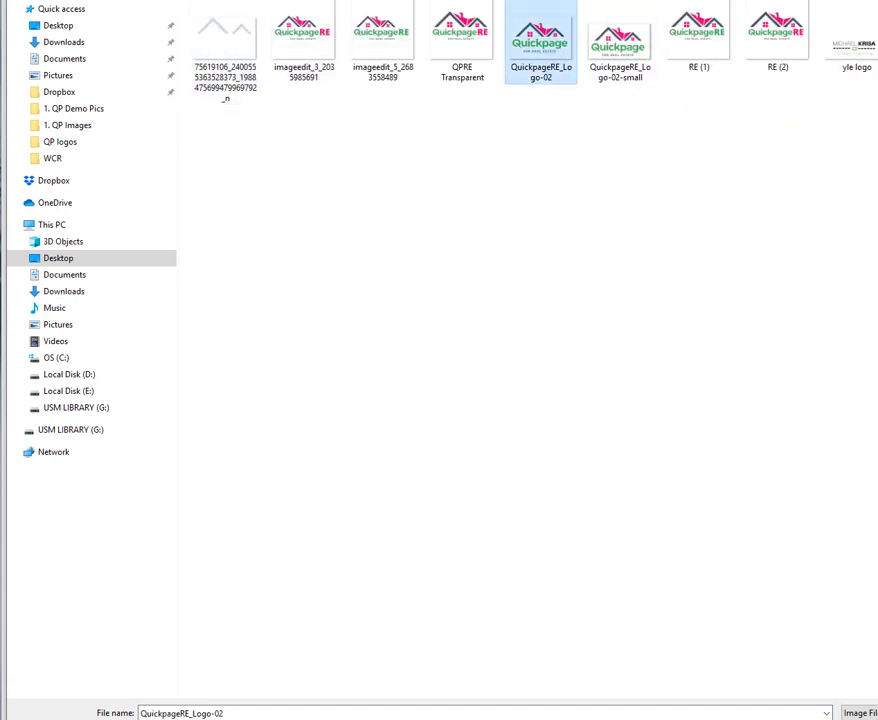
key(Return)
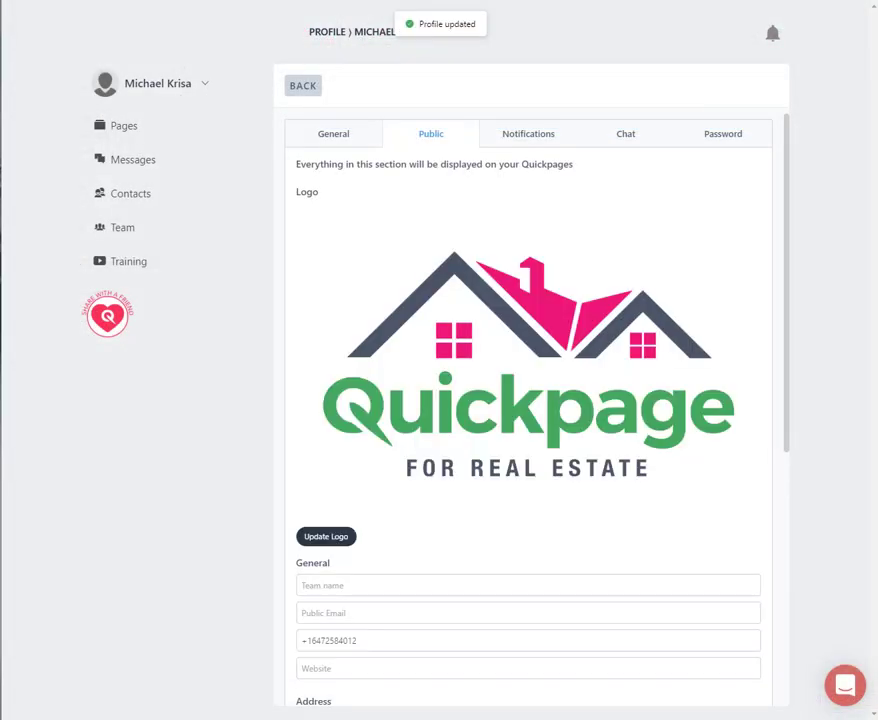
- Add an empty social URL entry to the public profile and save the profile
scroll(590, 367, down, 3)
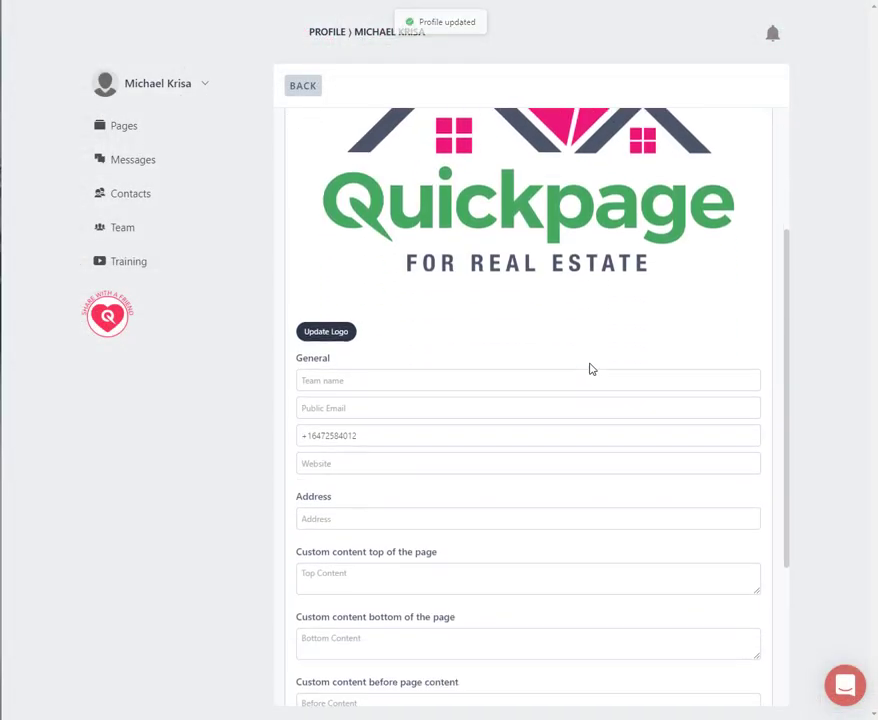
scroll(590, 367, down, 3)
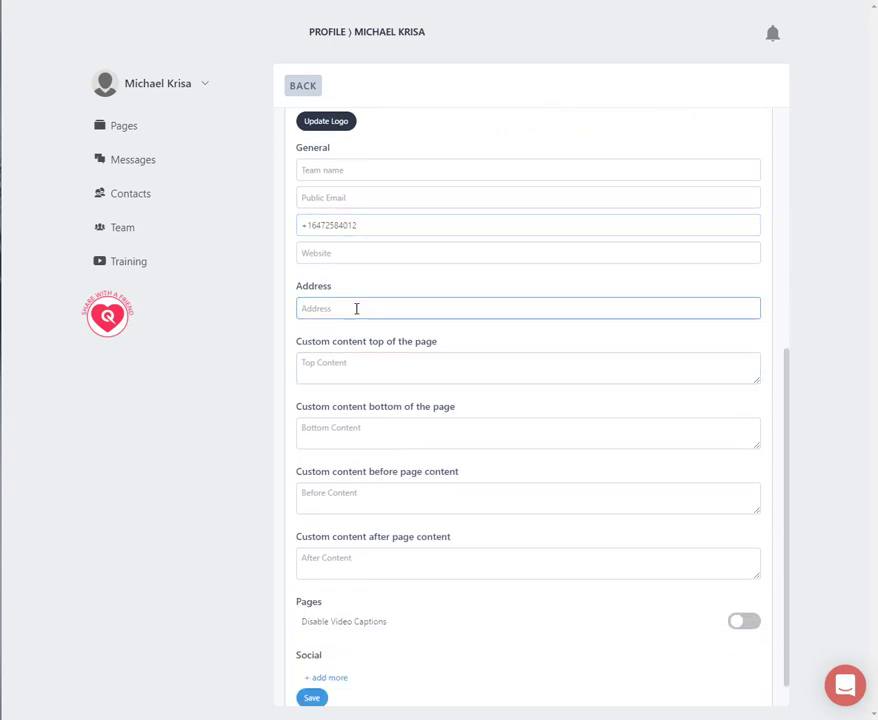
scroll(356, 308, down, 1)
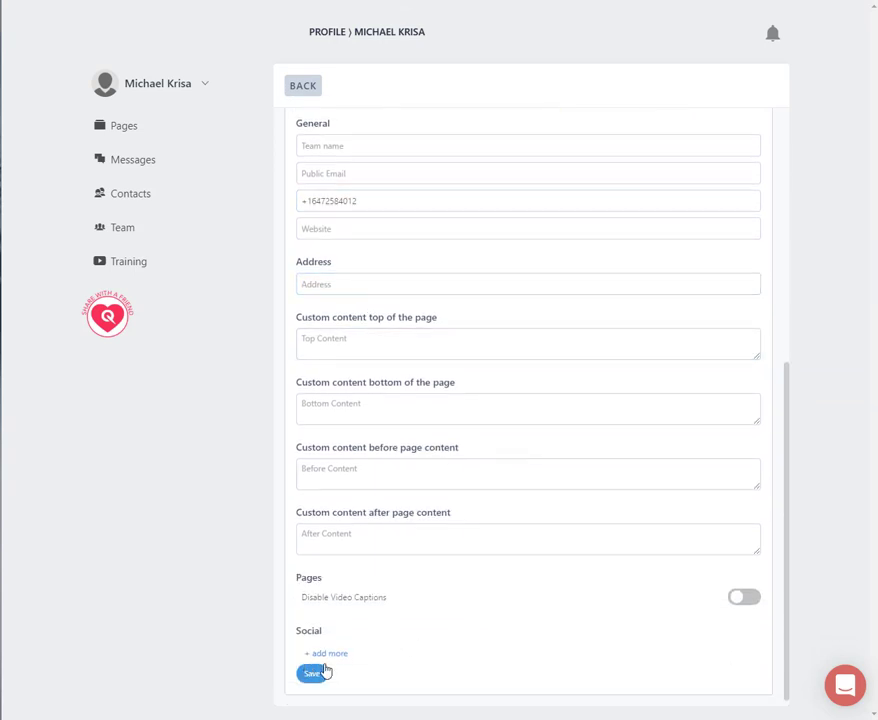
click(332, 655)
scroll(486, 657, down, 1)
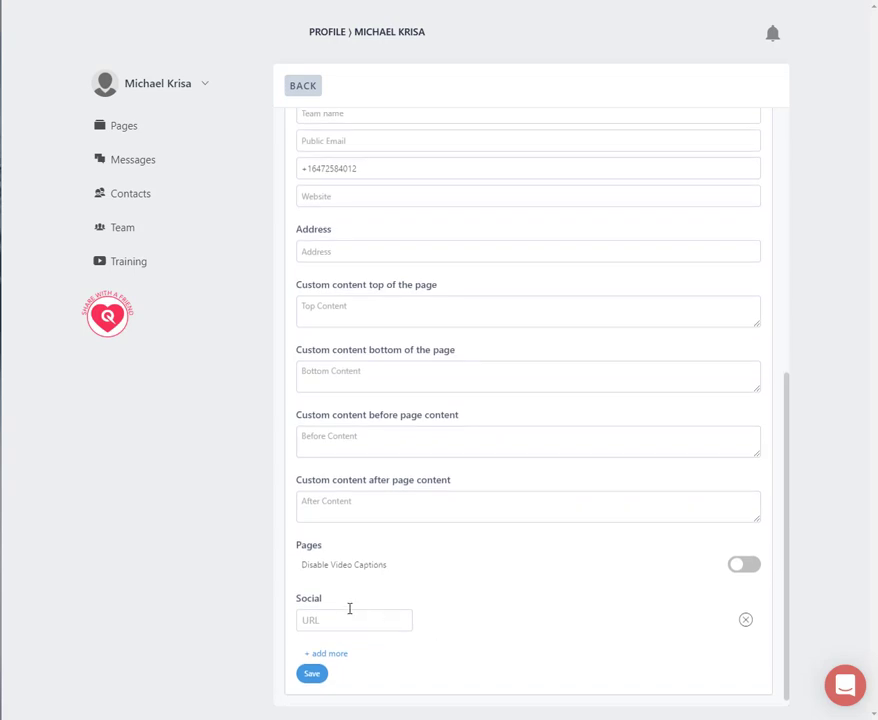
click(313, 676)
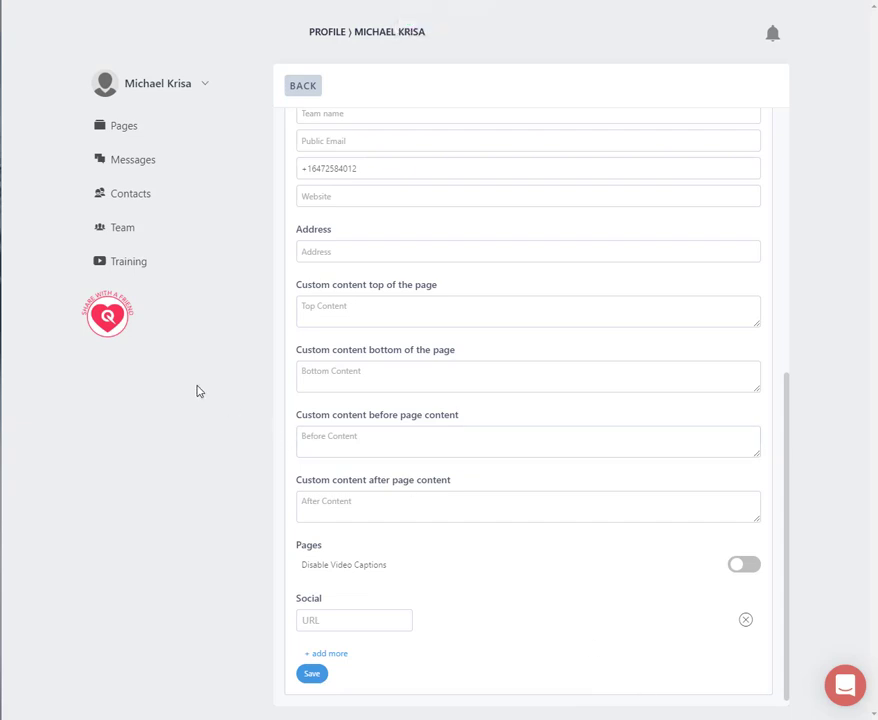
- Switch Email Notifications off and on again in the profile's notification settings
scroll(555, 400, up, 5)
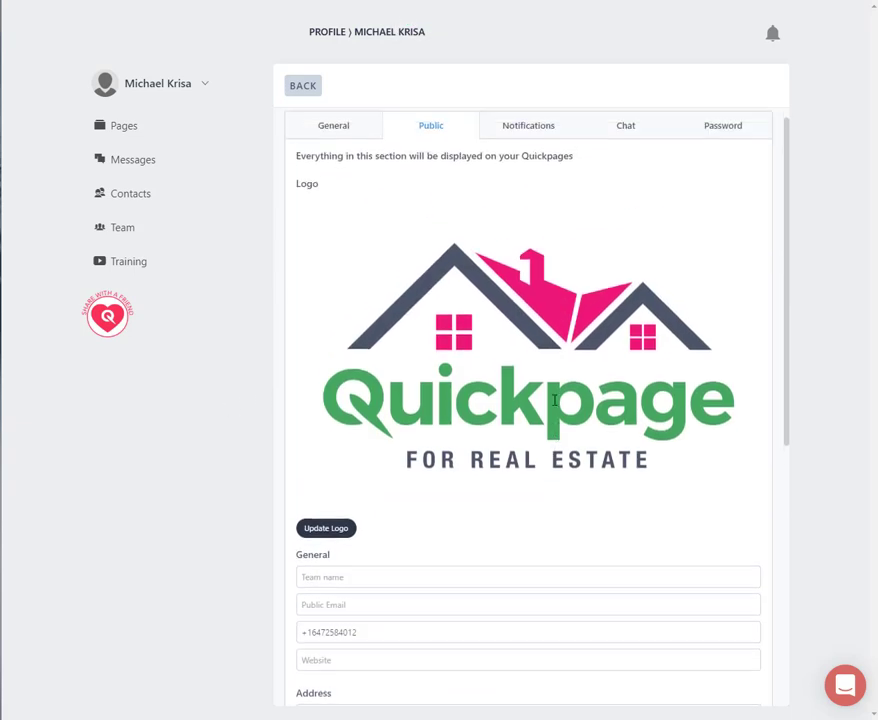
click(547, 137)
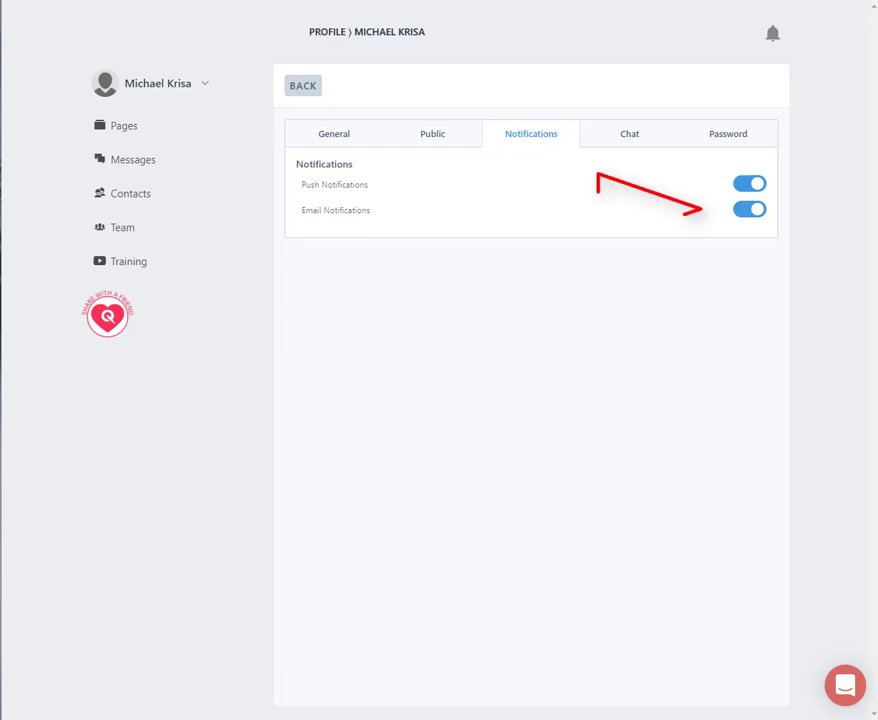
click(747, 211)
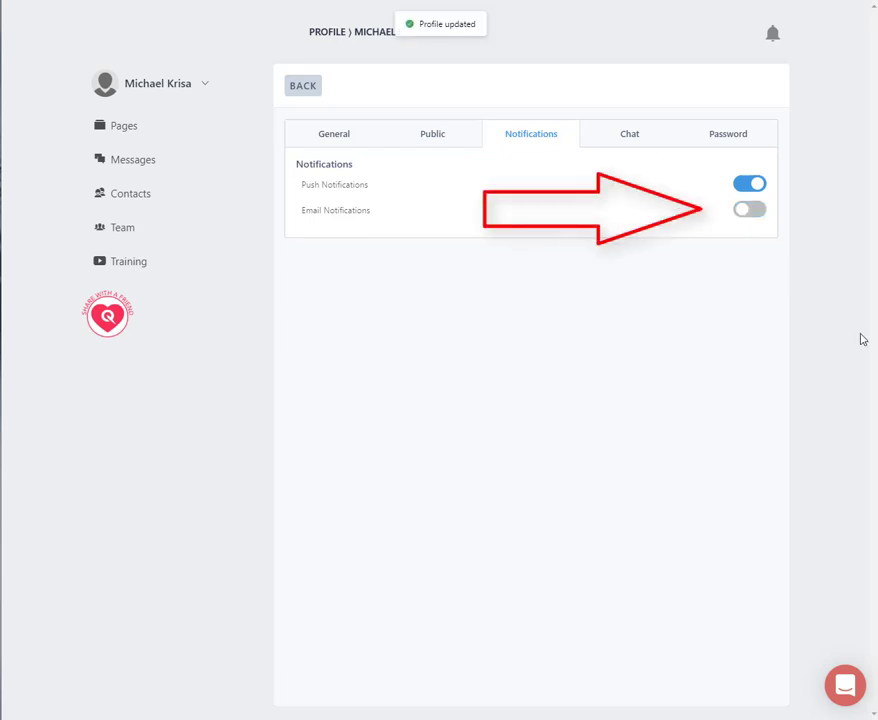
click(757, 213)
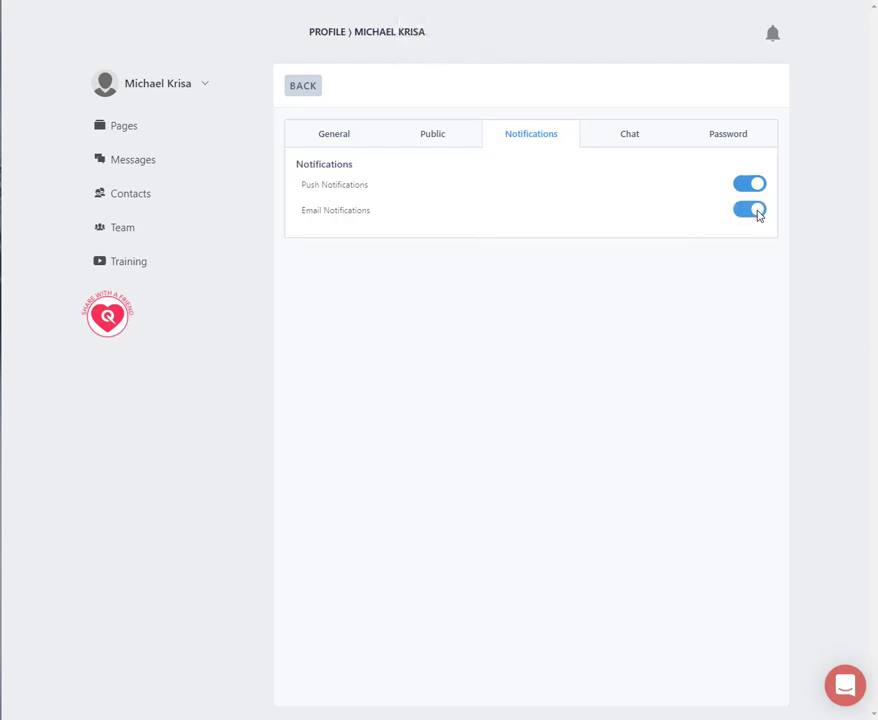
- Enable Chat Schedule in the profile's chat settings, keeping America/Toronto as the timezone
click(636, 135)
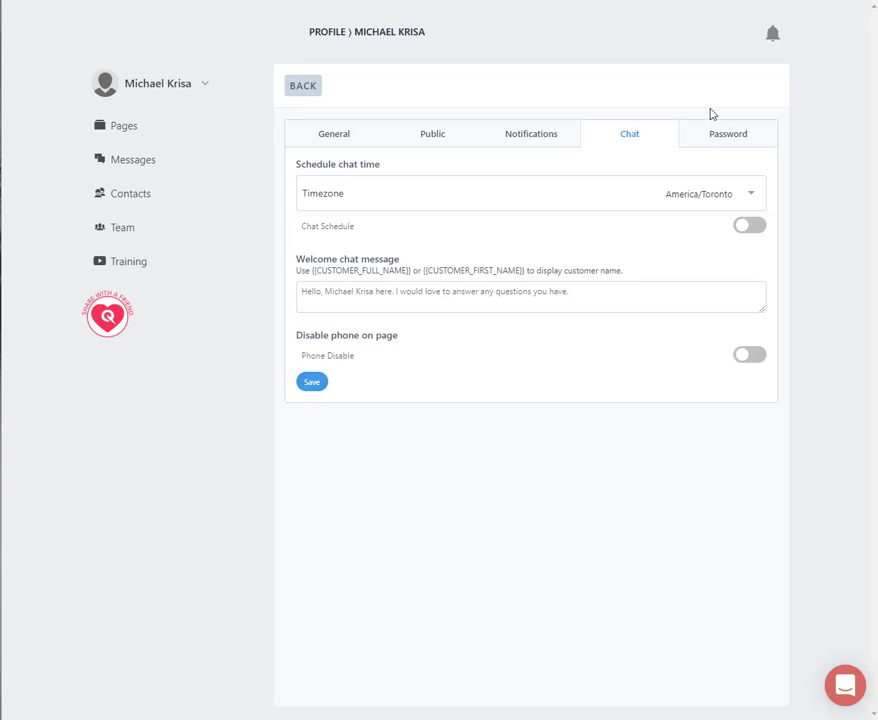
click(753, 199)
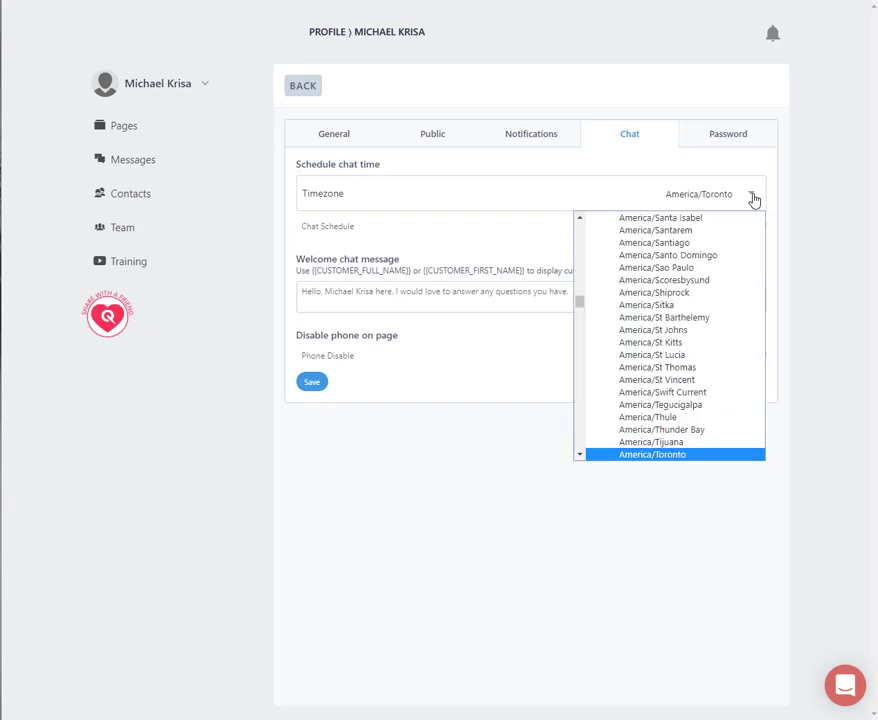
click(753, 199)
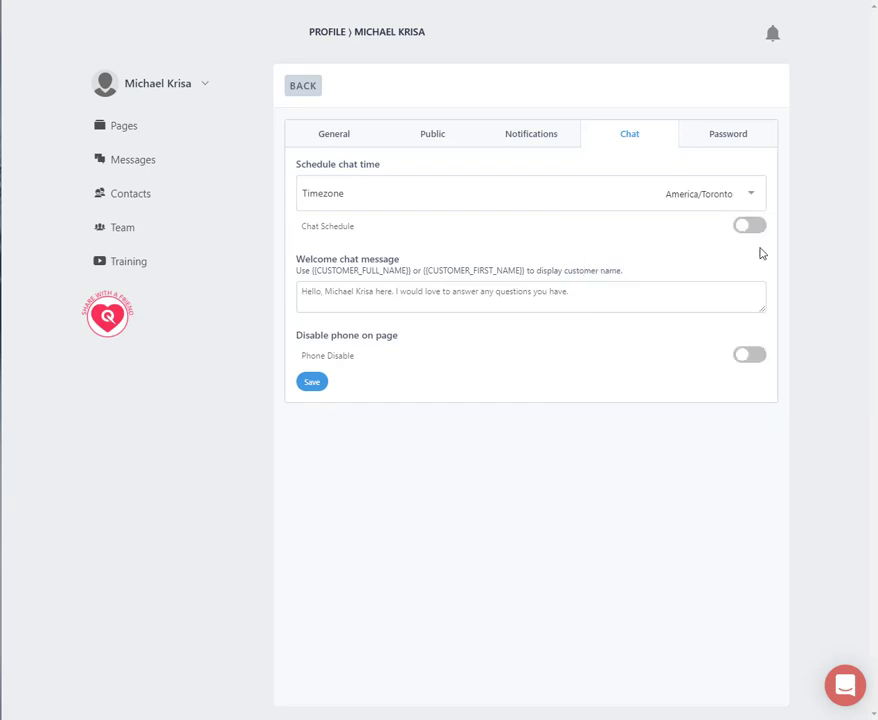
click(749, 227)
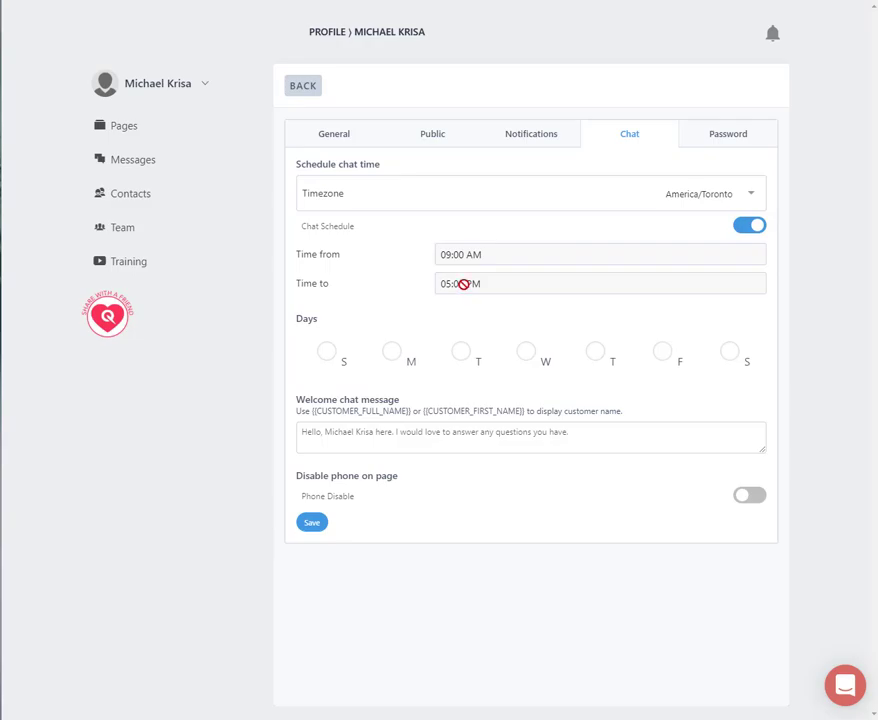
- Set the chat schedule's end time to 09:00 PM
click(464, 284)
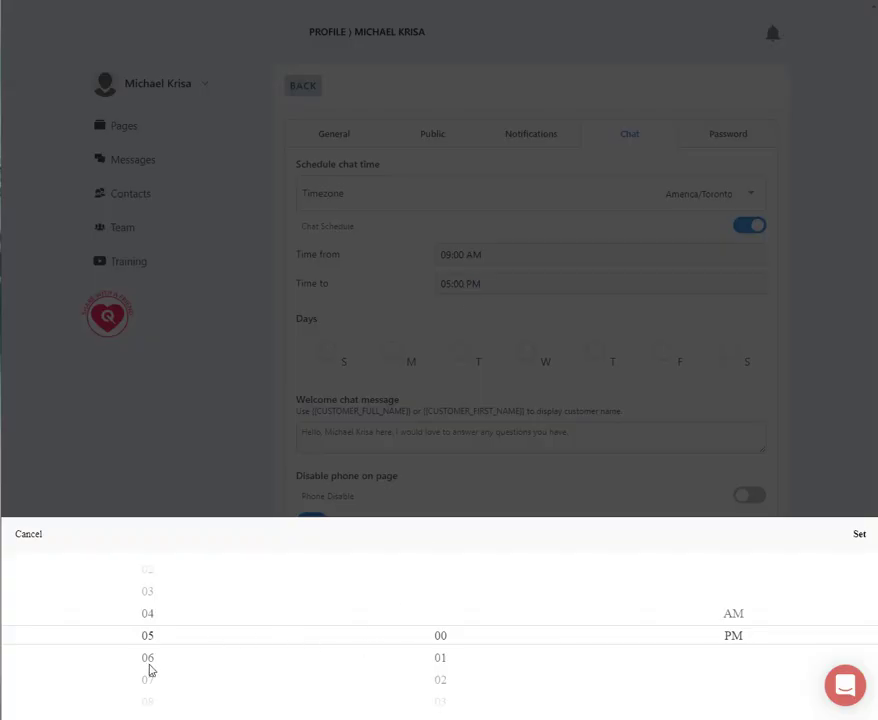
drag(151, 670, 153, 582)
click(862, 538)
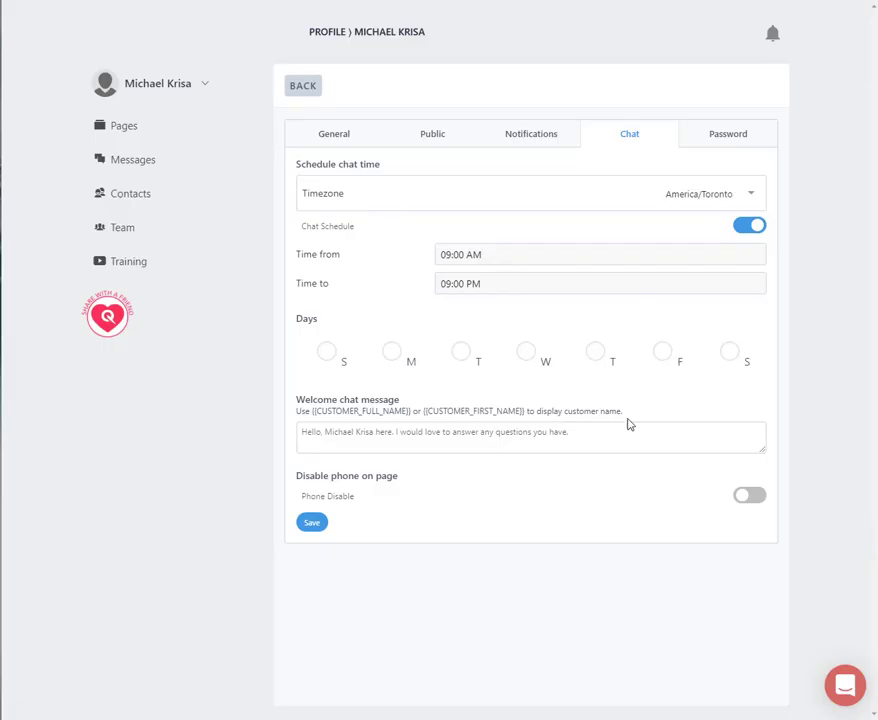
- Select all seven days, Sunday through Saturday, for the chat schedule
click(329, 358)
click(402, 357)
click(466, 360)
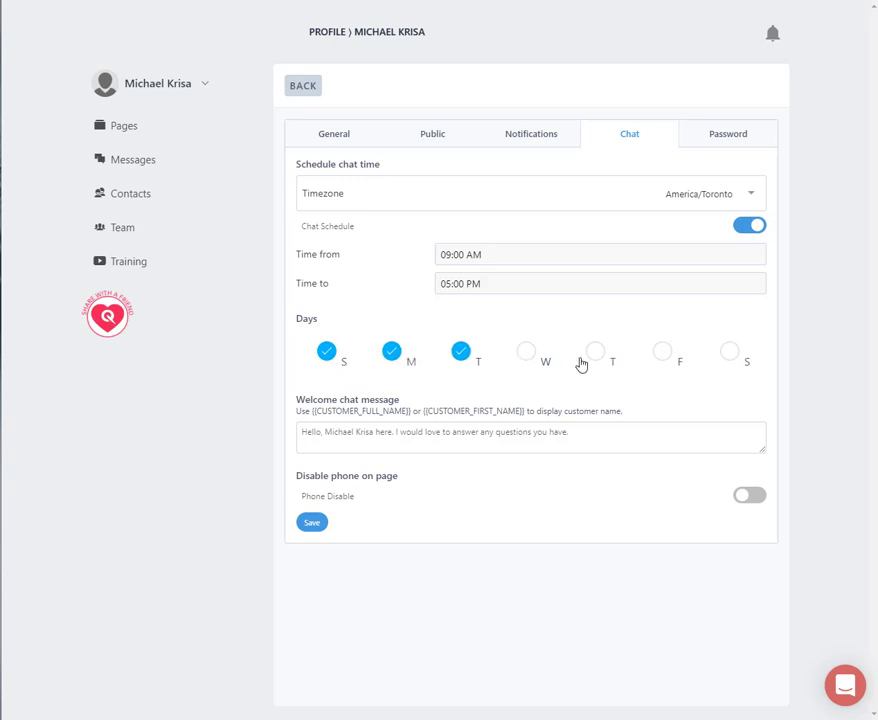
click(537, 360)
click(595, 358)
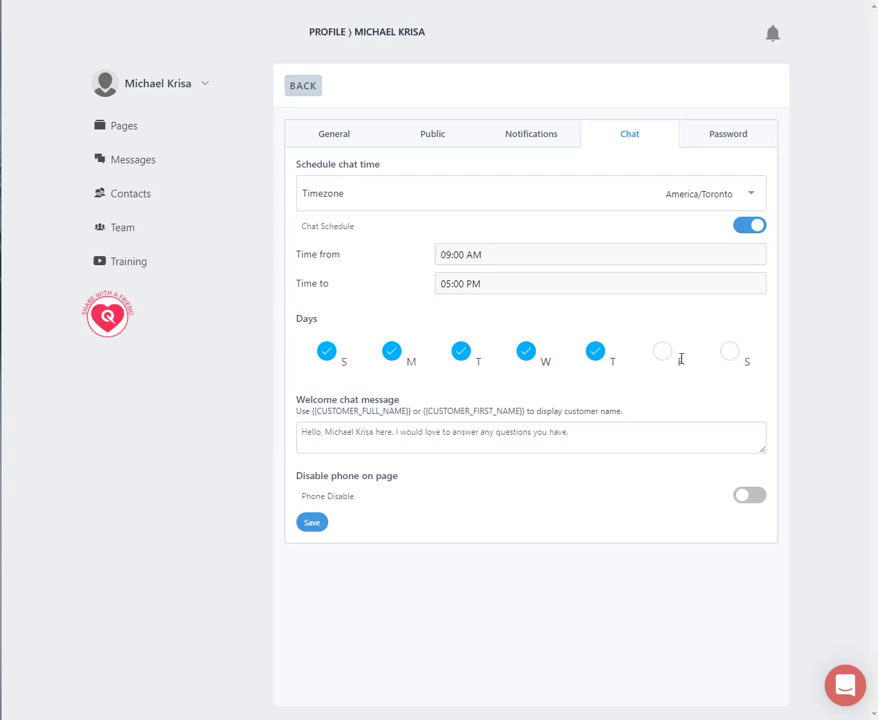
click(664, 358)
click(731, 358)
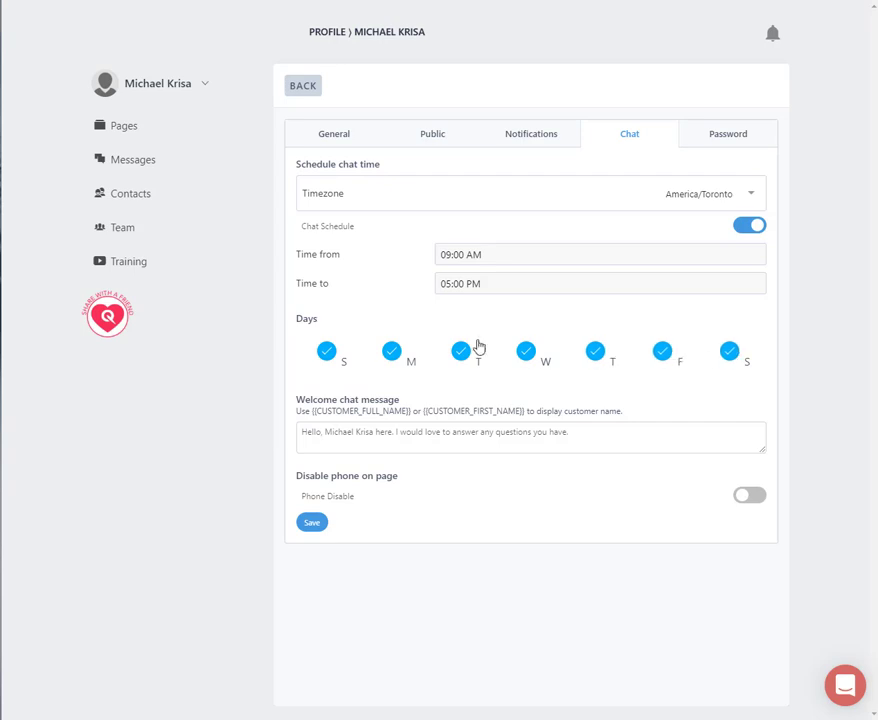
- Set the chat schedule's Time to value to 09:00 PM again
click(497, 287)
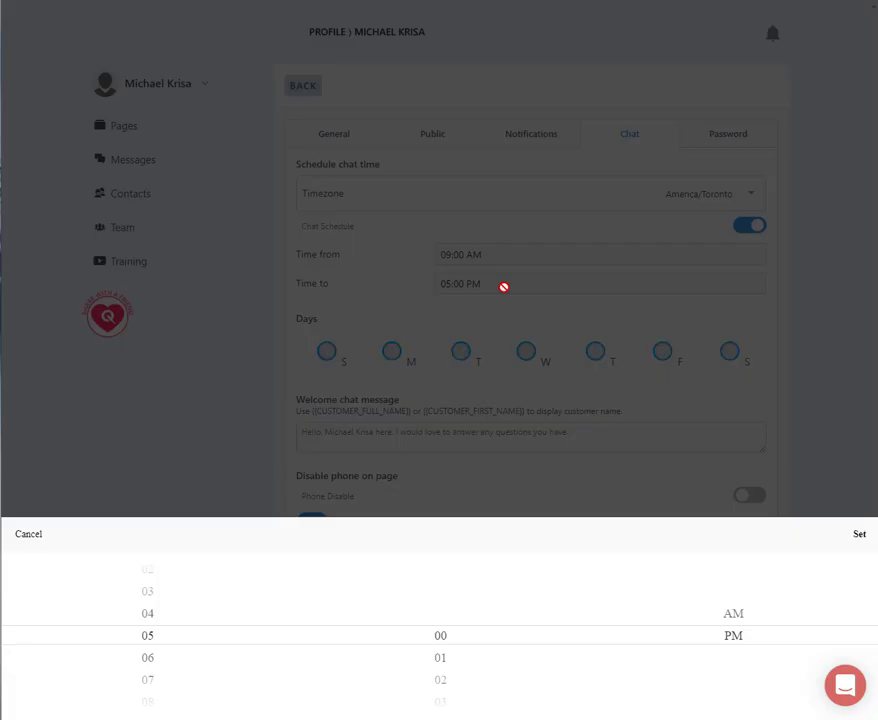
scroll(199, 690, down, 1)
scroll(199, 690, down, 3)
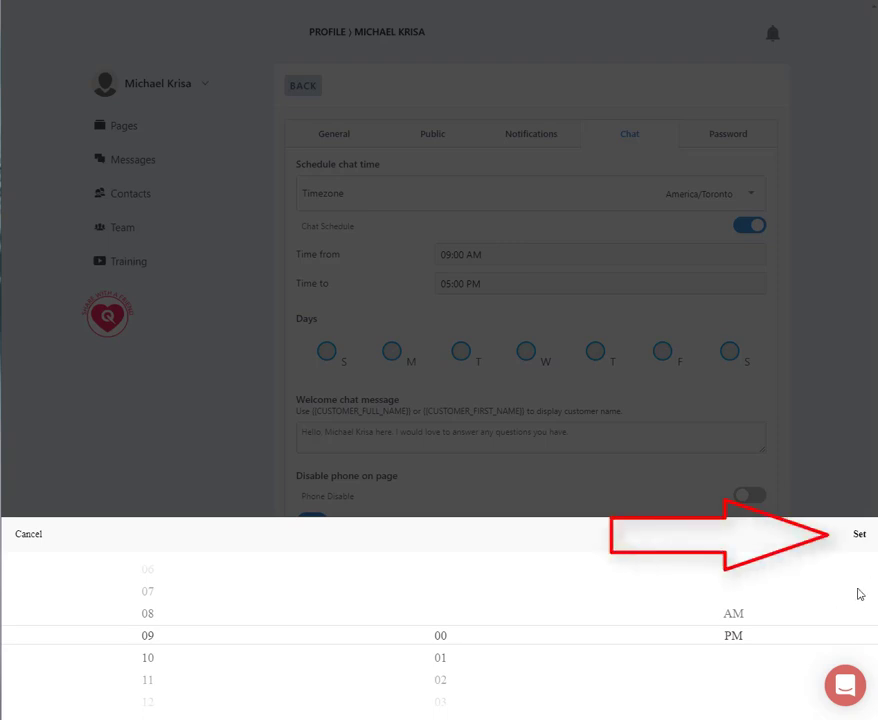
click(859, 535)
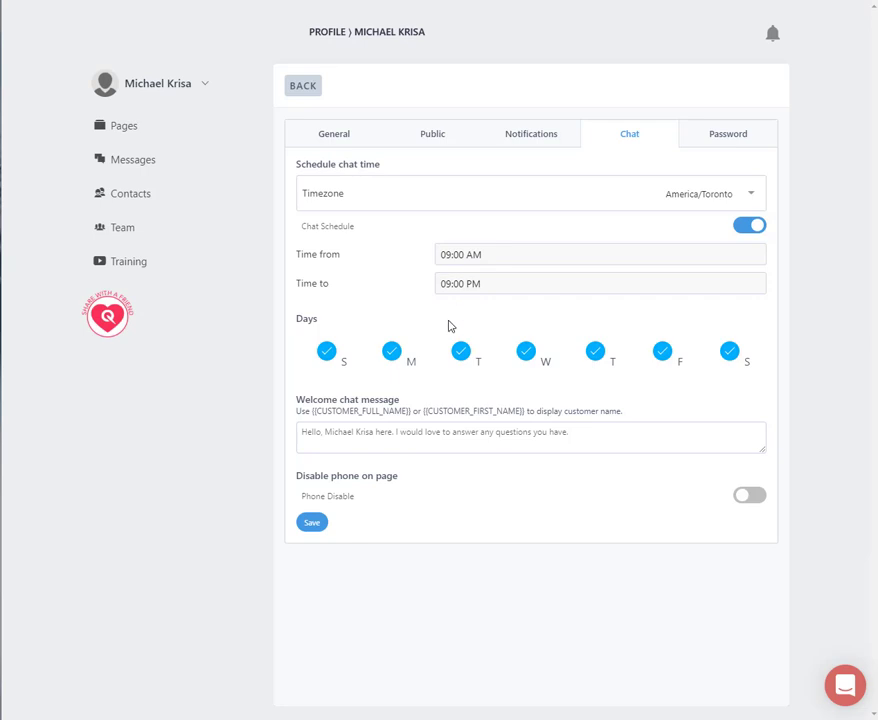
- Select the full text of the welcome chat message in the chat settings
click(316, 431)
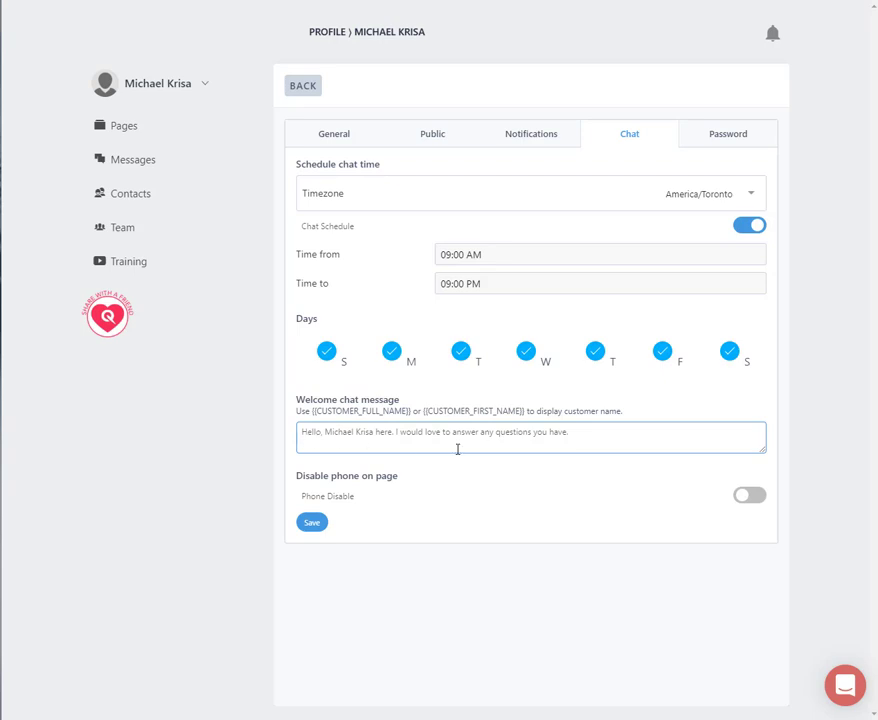
drag(600, 436, 290, 441)
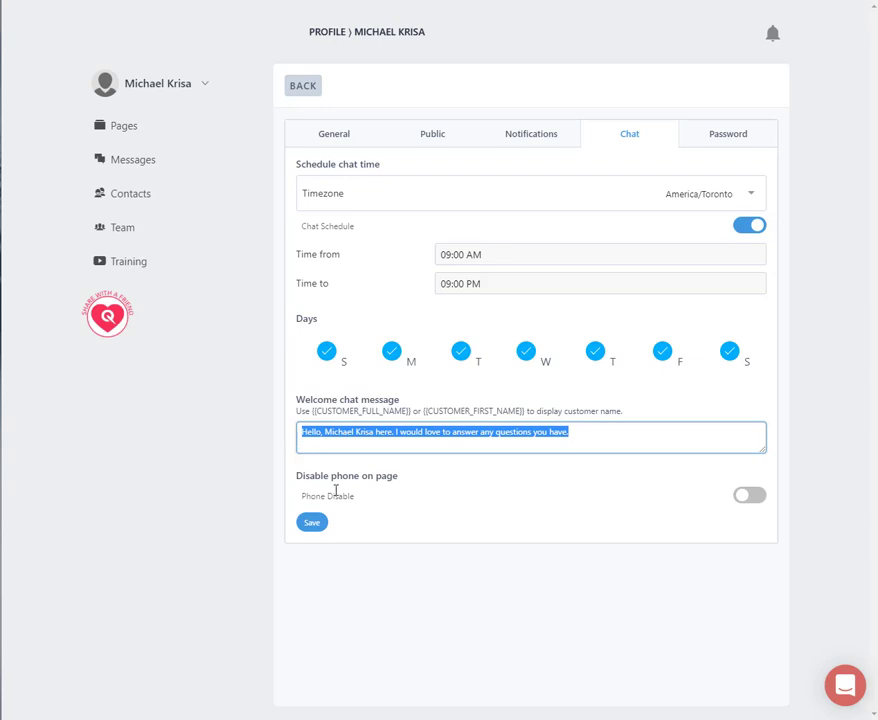
click(309, 524)
- Switch Phone Disable on and off again and save the chat settings
click(753, 500)
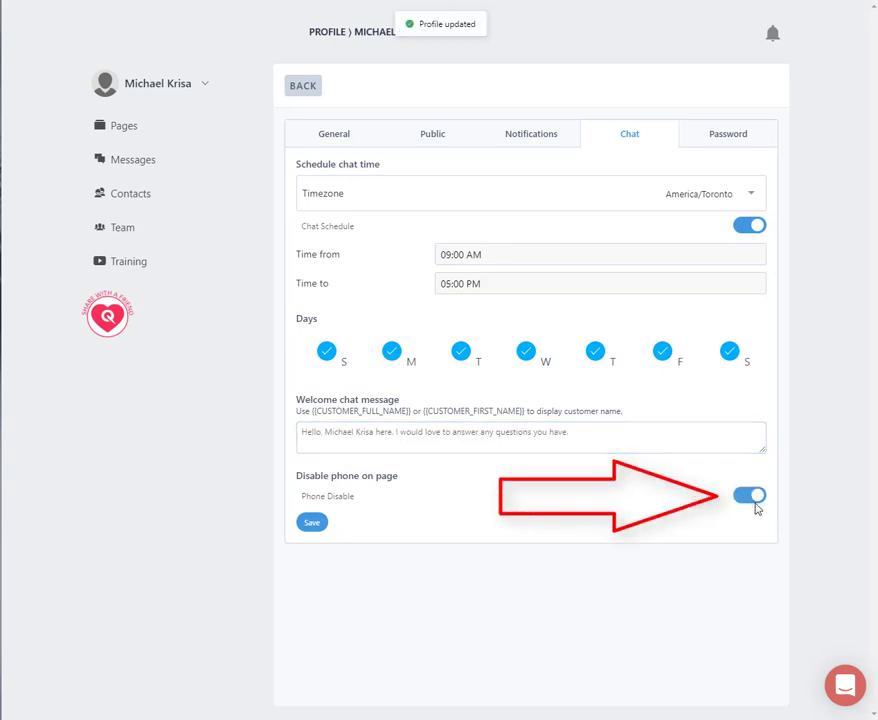
click(741, 498)
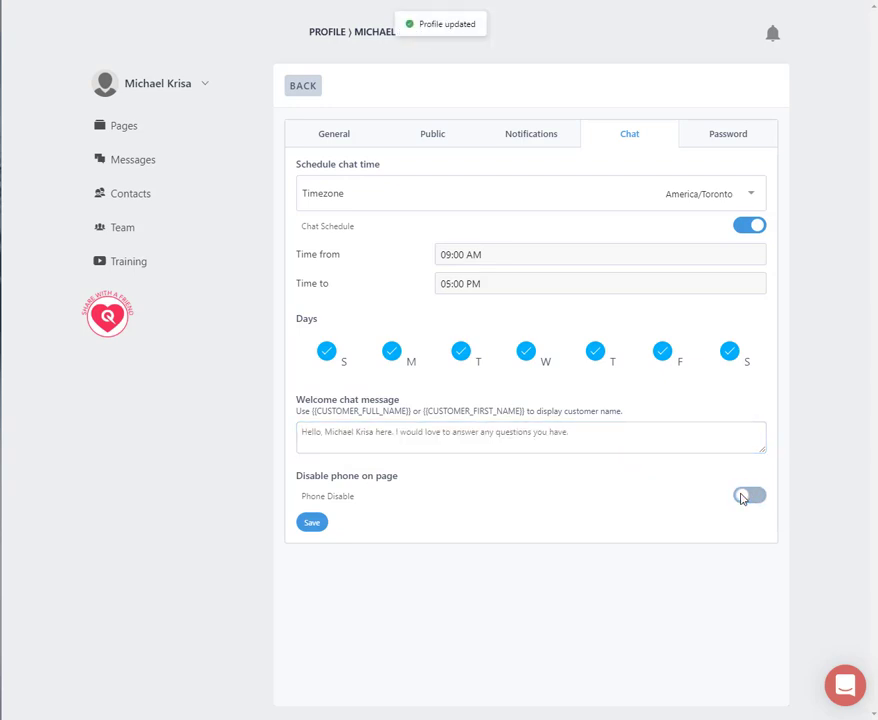
click(318, 533)
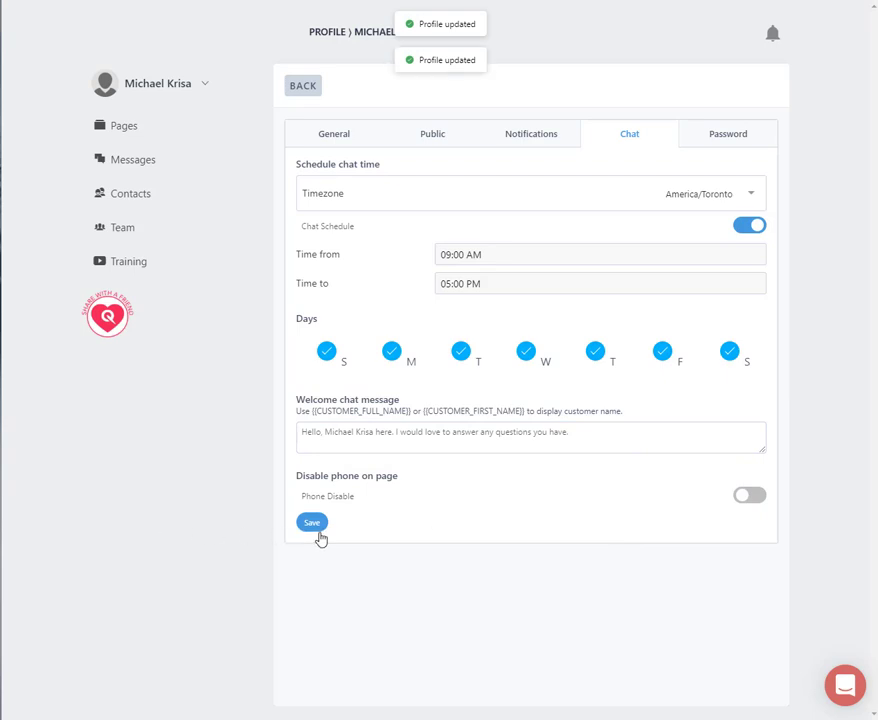
- View the profile's password settings and create a new page from the Pages overview
click(725, 148)
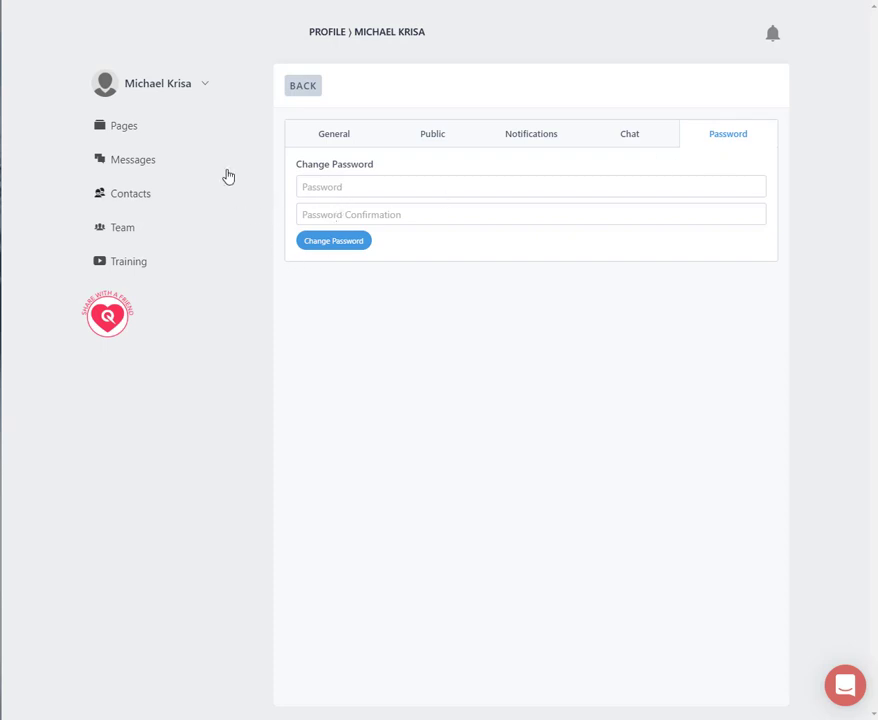
click(118, 132)
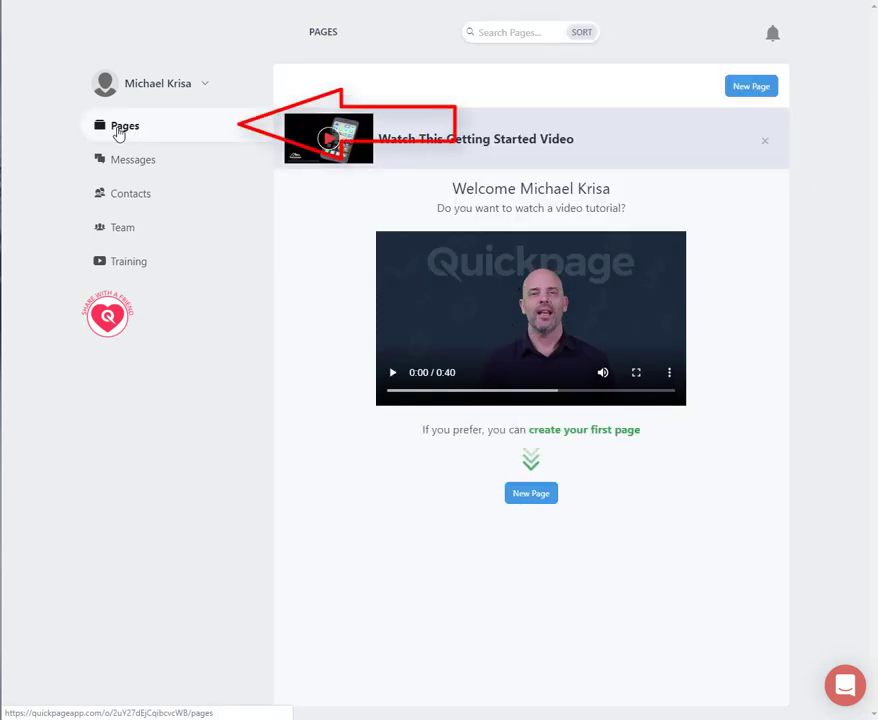
click(753, 88)
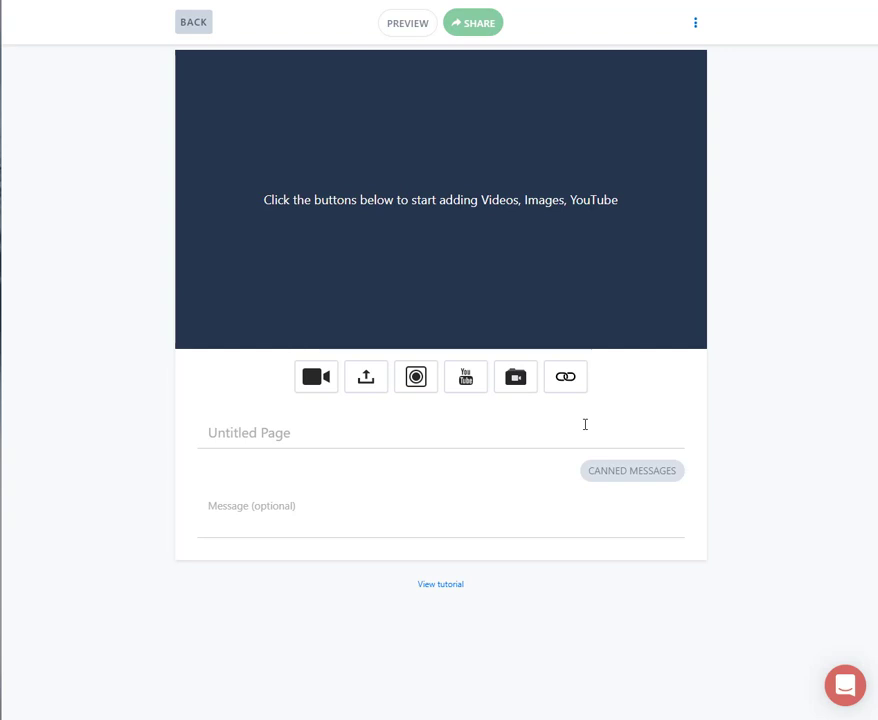
- Record a webcam video about 39 seconds long, preview it and save it to the new page
click(326, 390)
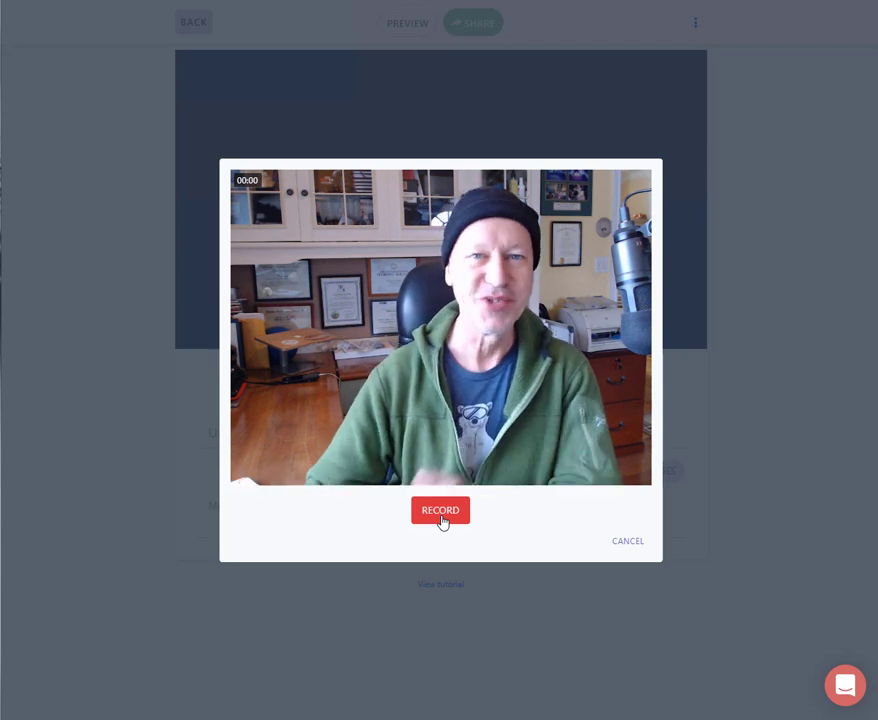
click(446, 523)
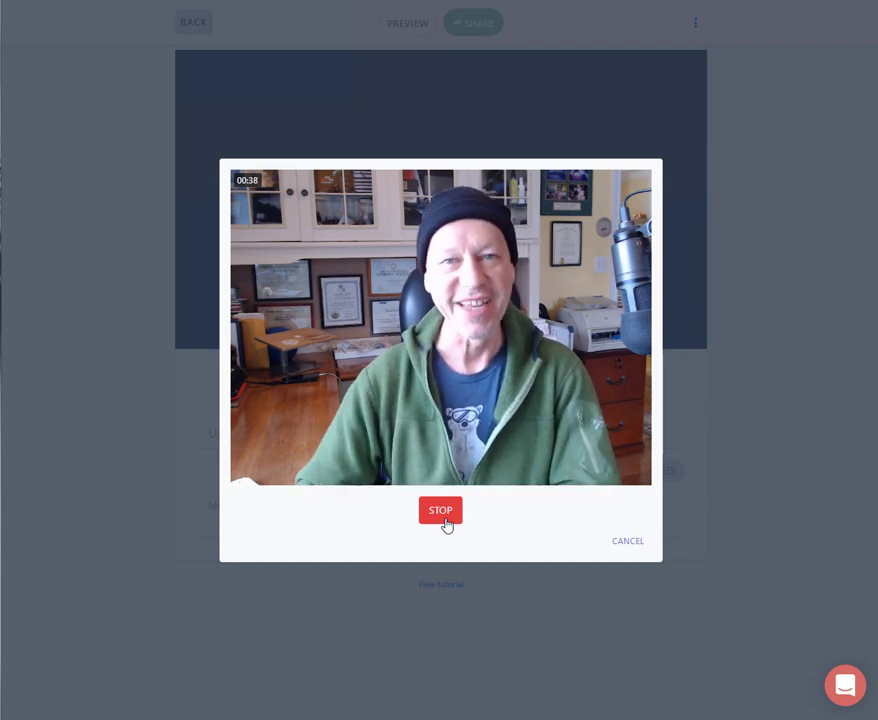
click(442, 512)
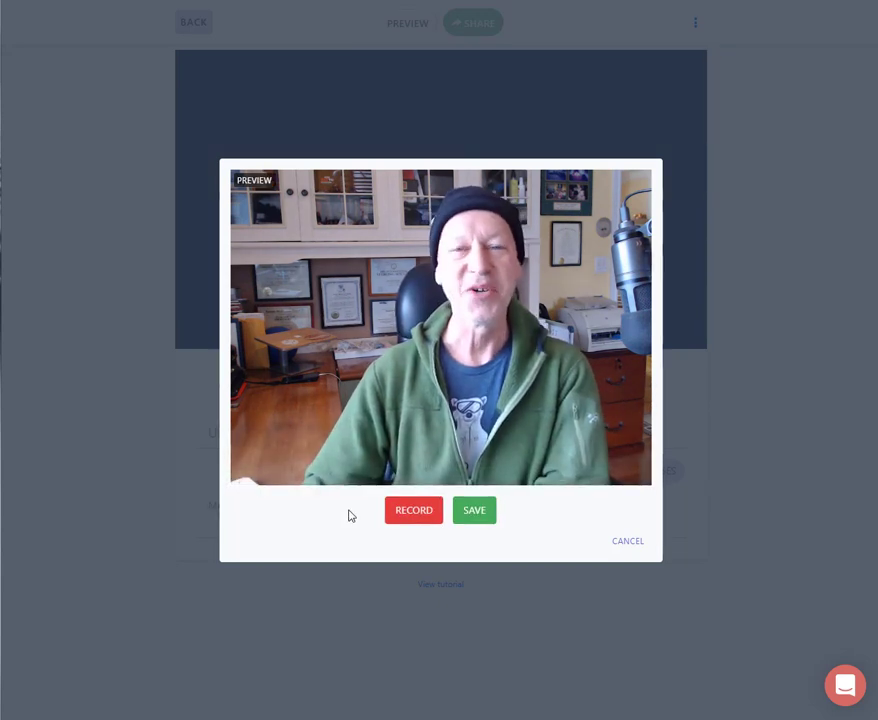
click(247, 452)
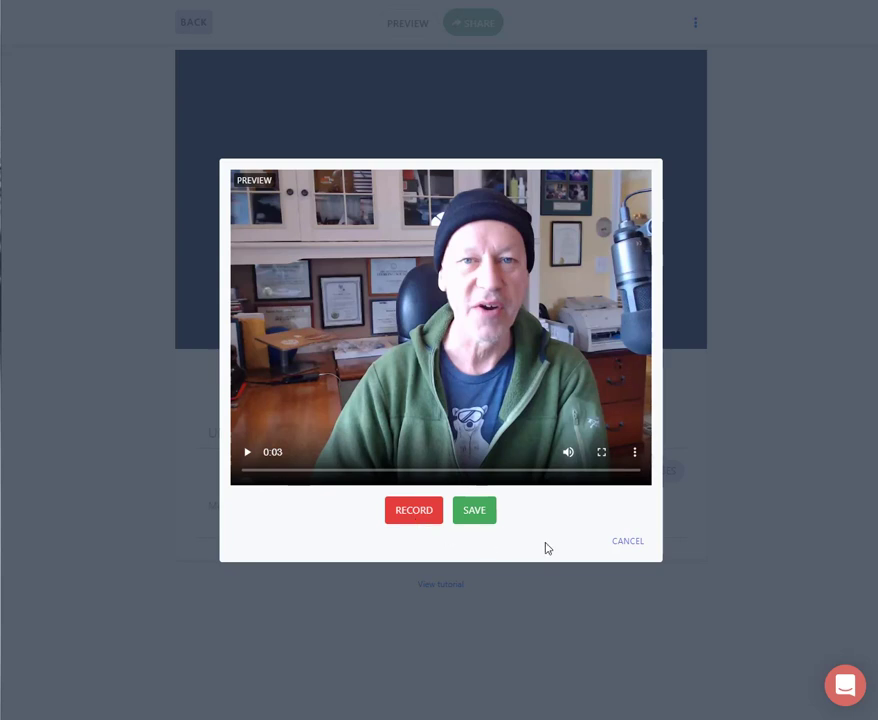
click(476, 523)
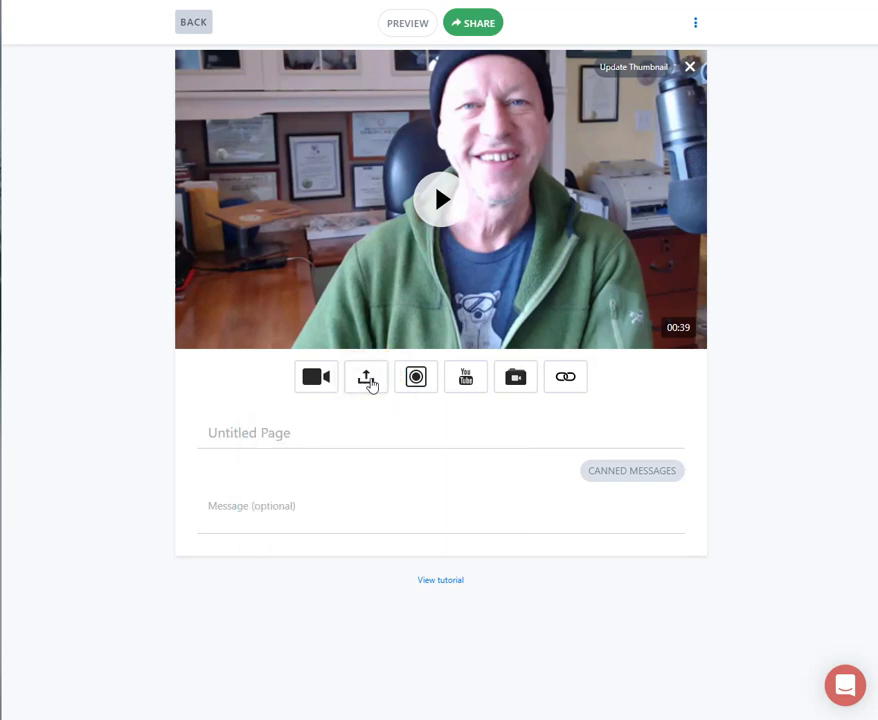
- Upload 1. Station Feature Sheet, parcel report, IMG_1527, IMG_2402, IMG_2733, IMG_2889 and 1E6D82CE-33AD-42D6-9749-2FB38583F9EA from the 1. QP Demo Pics folder to the page
click(371, 384)
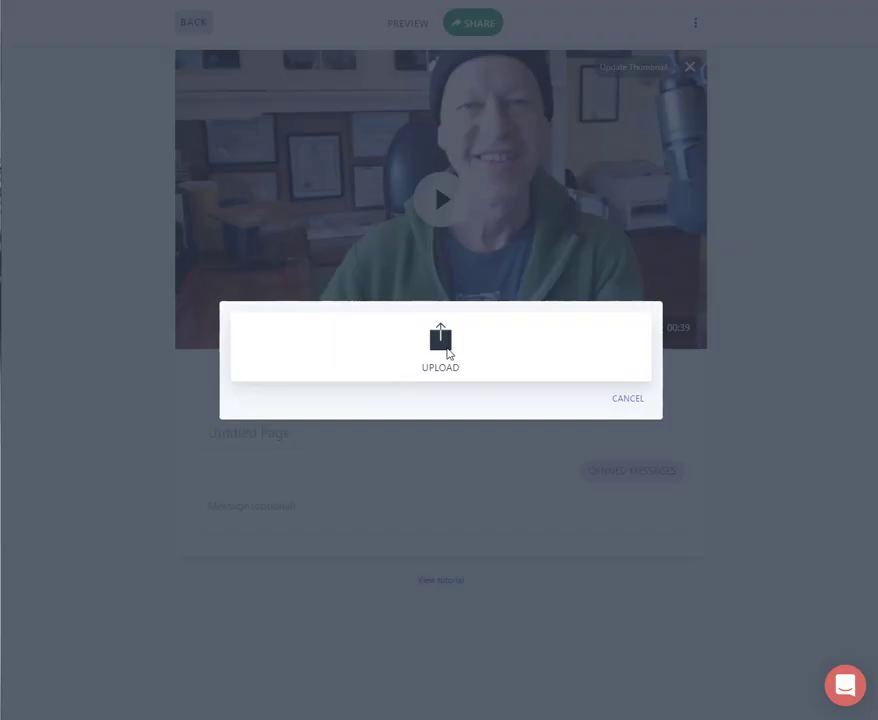
click(444, 350)
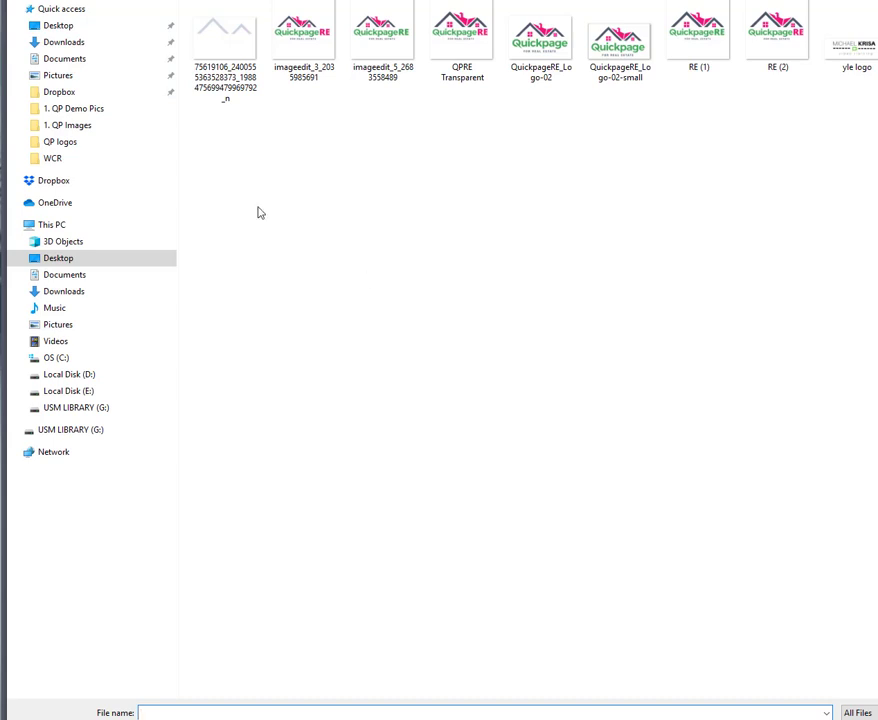
click(72, 262)
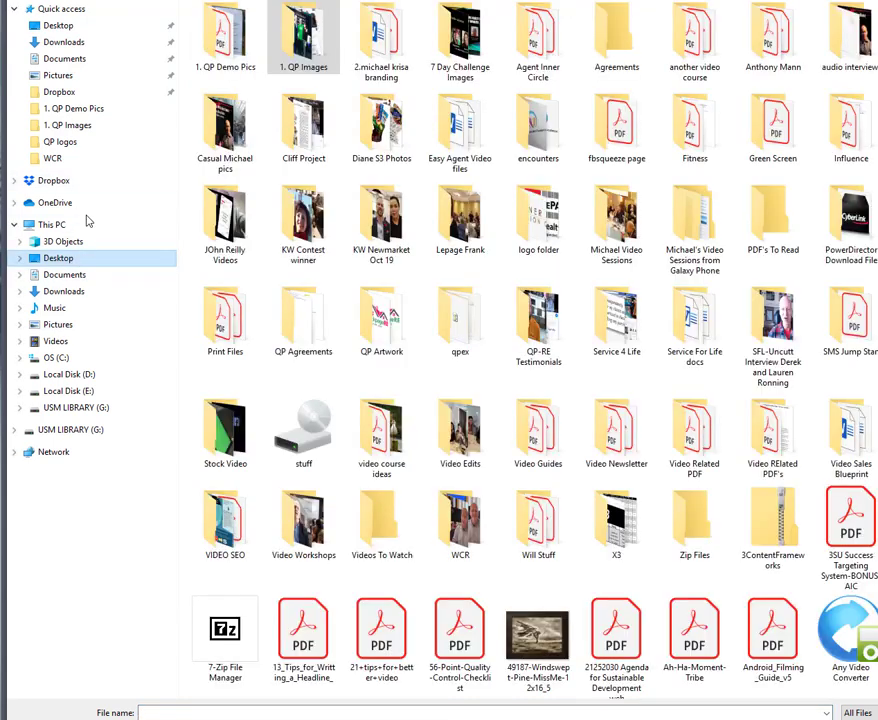
double_click(240, 50)
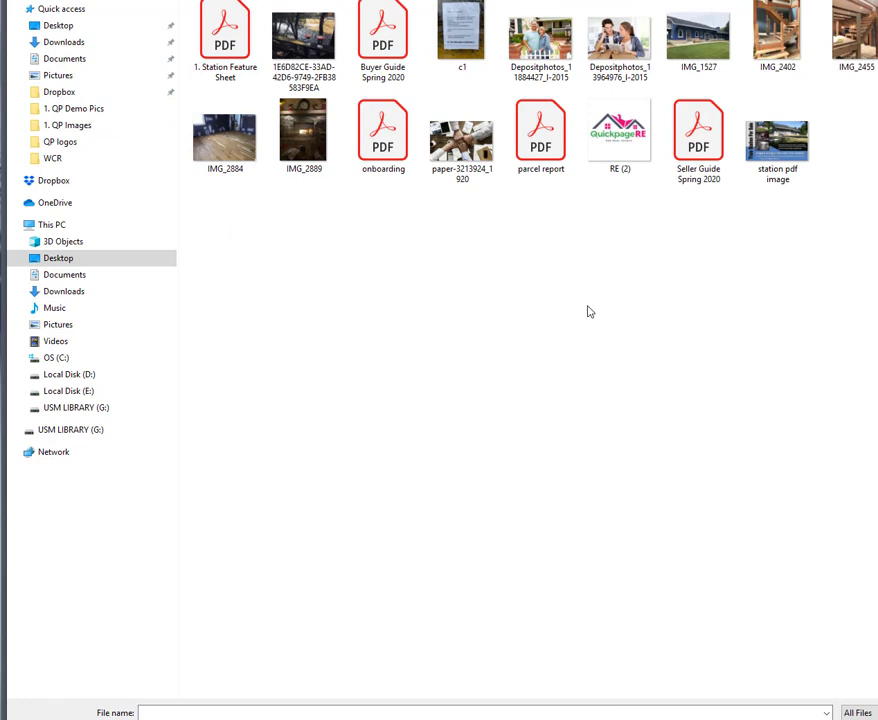
click(697, 70)
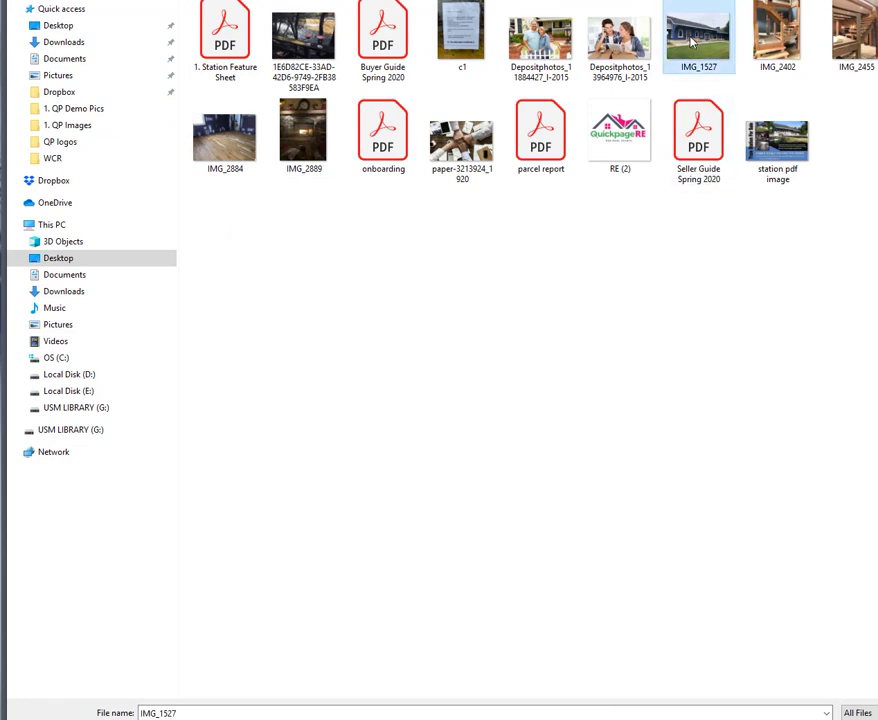
ctrl+click(795, 50)
ctrl+click(877, 50)
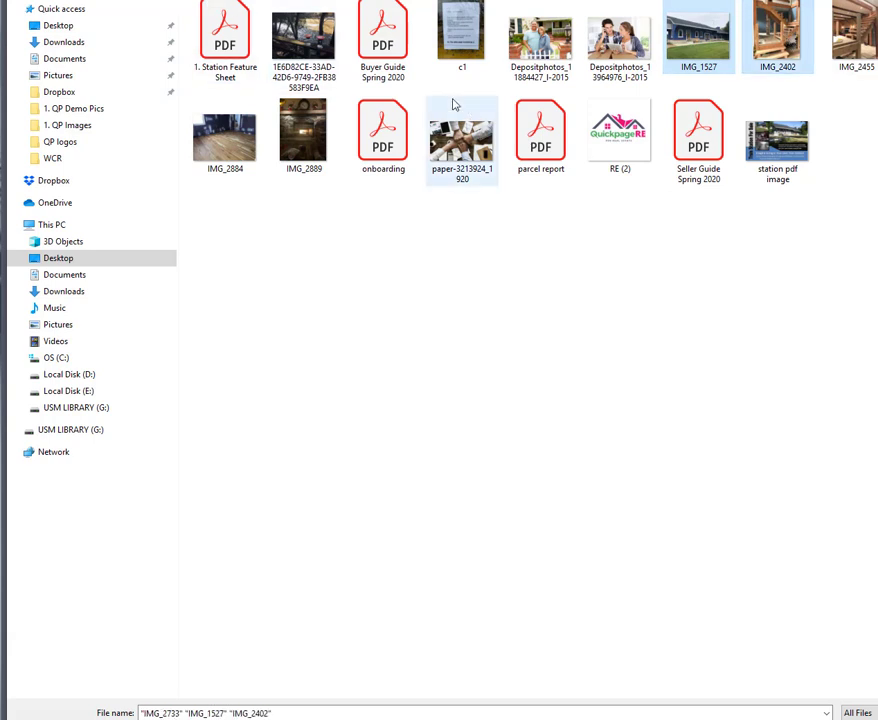
ctrl+click(328, 66)
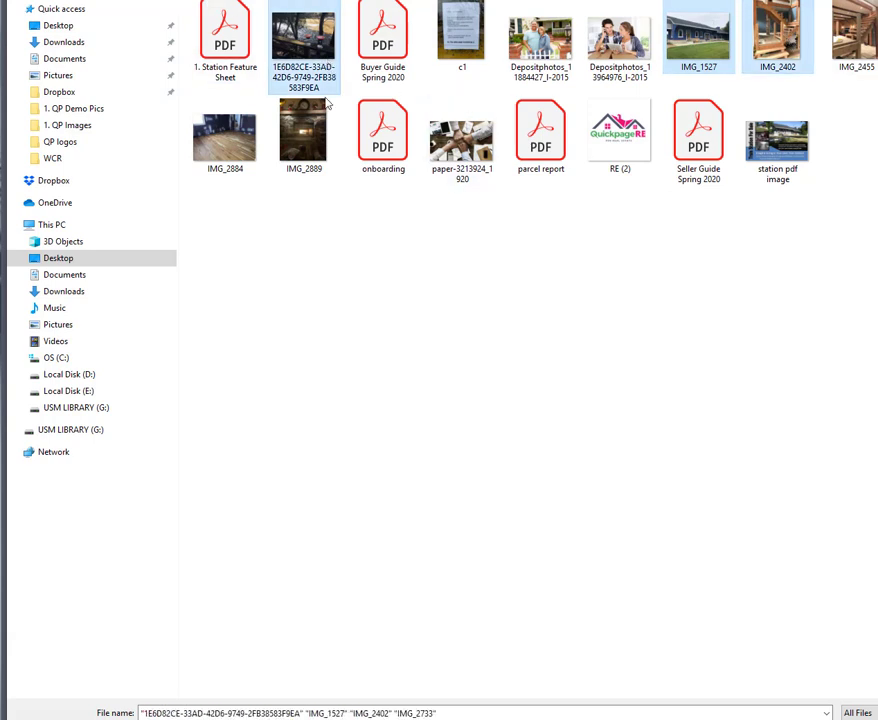
ctrl+click(303, 158)
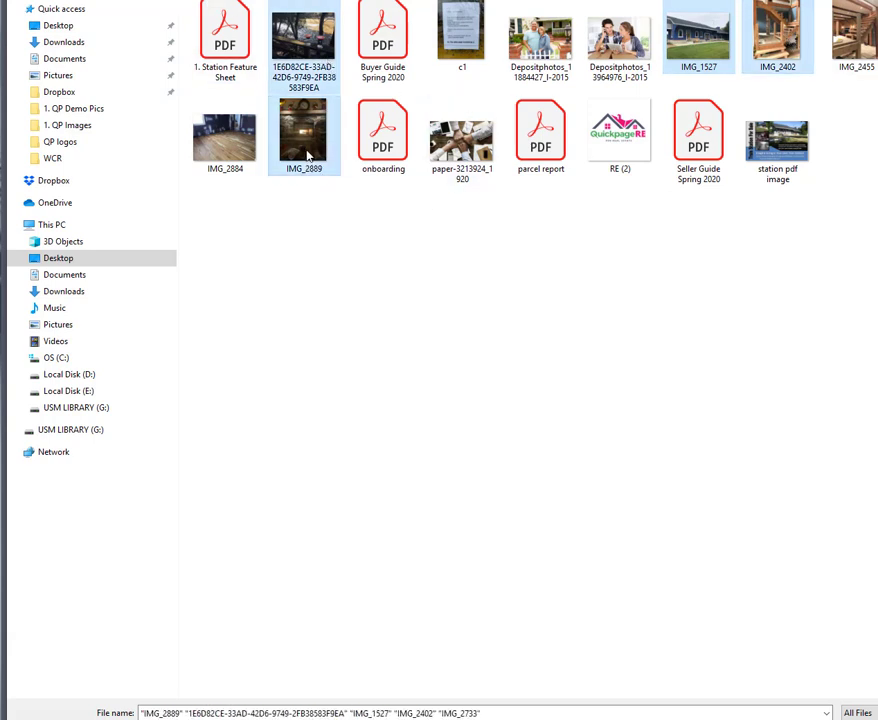
ctrl+click(225, 38)
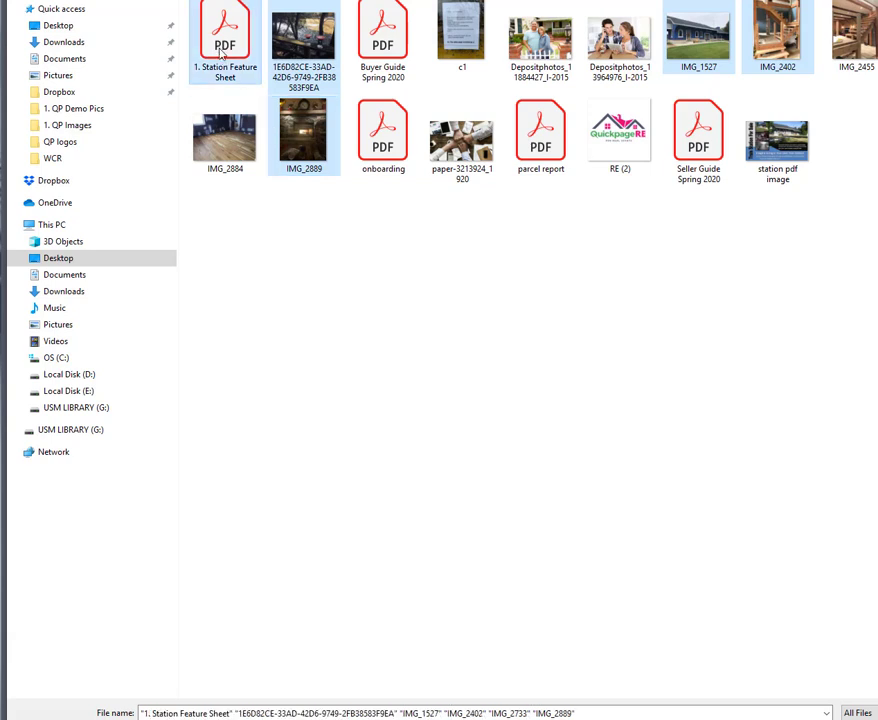
ctrl+click(540, 140)
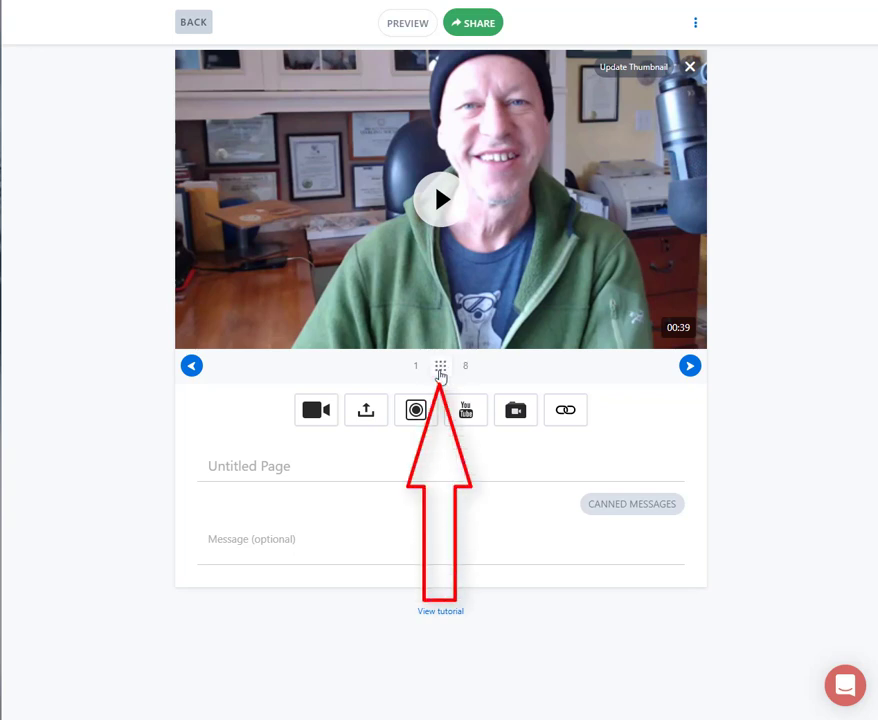
- Reorder the page's media so the station exterior photo comes second, the living room photo third, and the fireplace photo before the parcel report
click(440, 370)
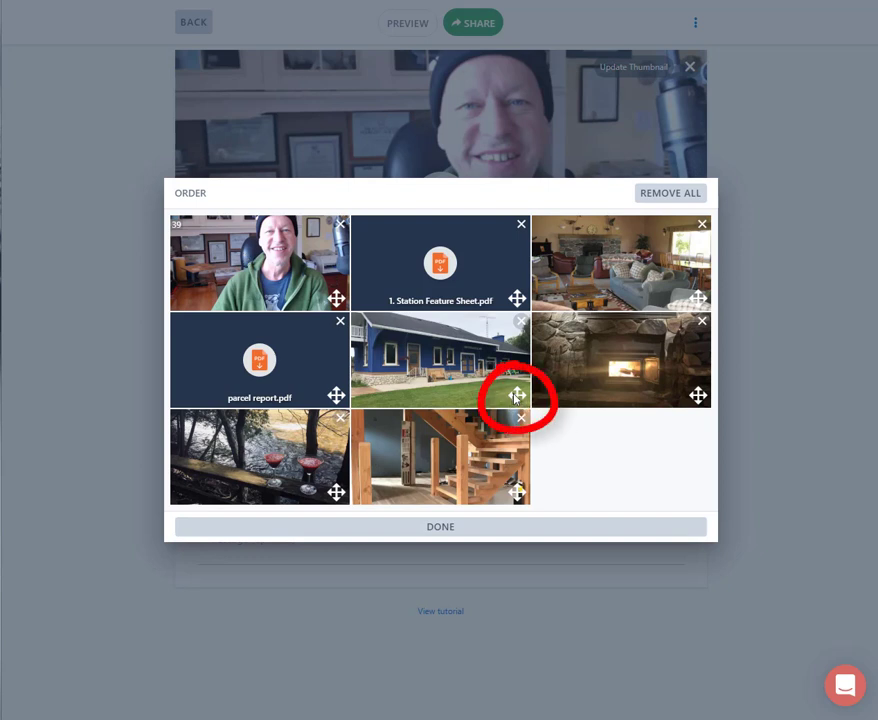
drag(516, 395, 372, 302)
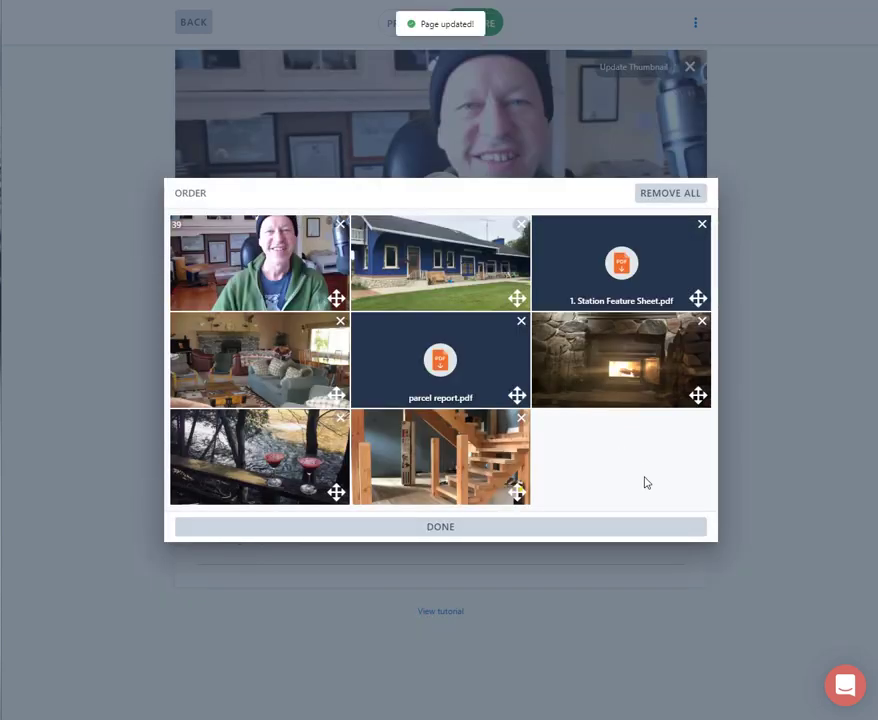
drag(336, 395, 530, 300)
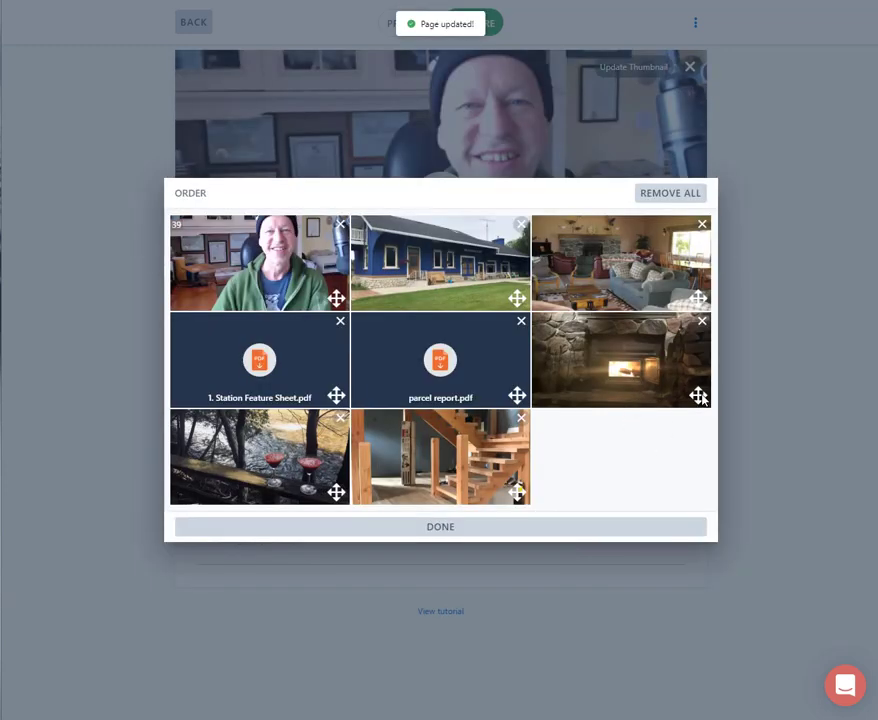
drag(702, 397, 435, 390)
drag(697, 394, 386, 400)
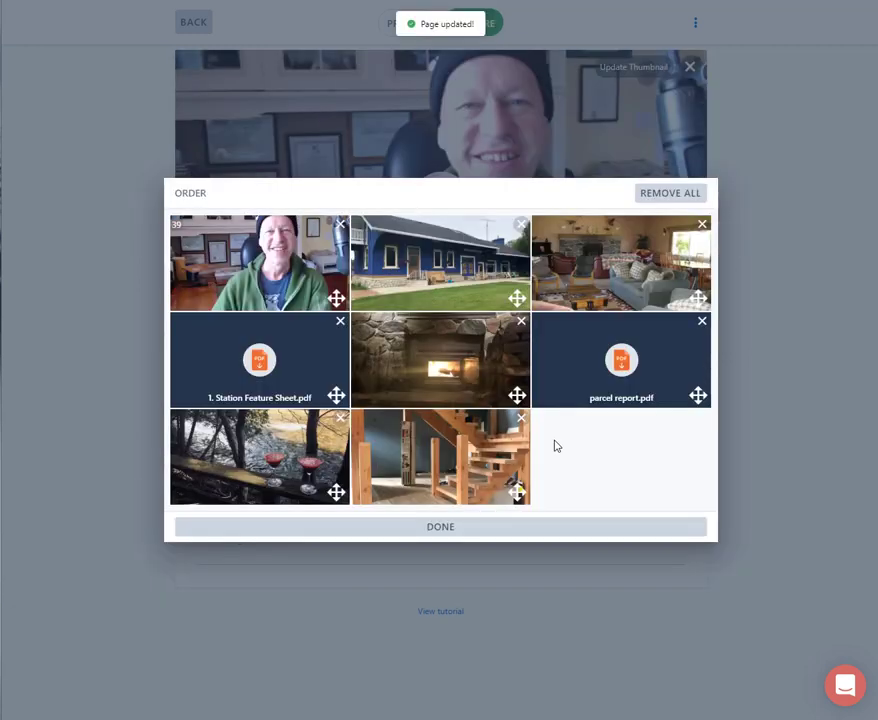
click(431, 535)
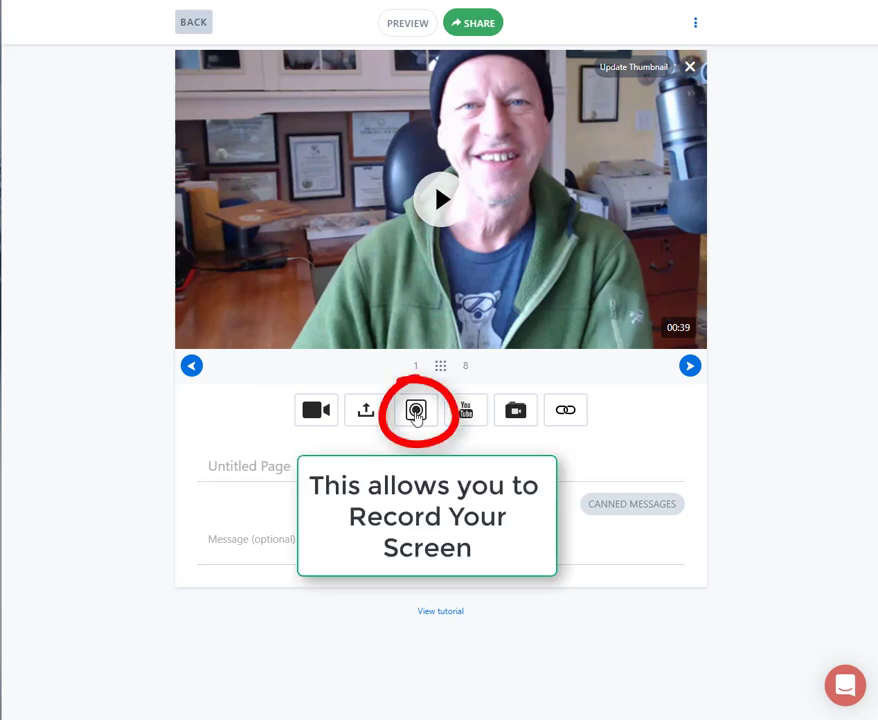
- View the sharing options for recording the screen and cancel the recording
click(423, 425)
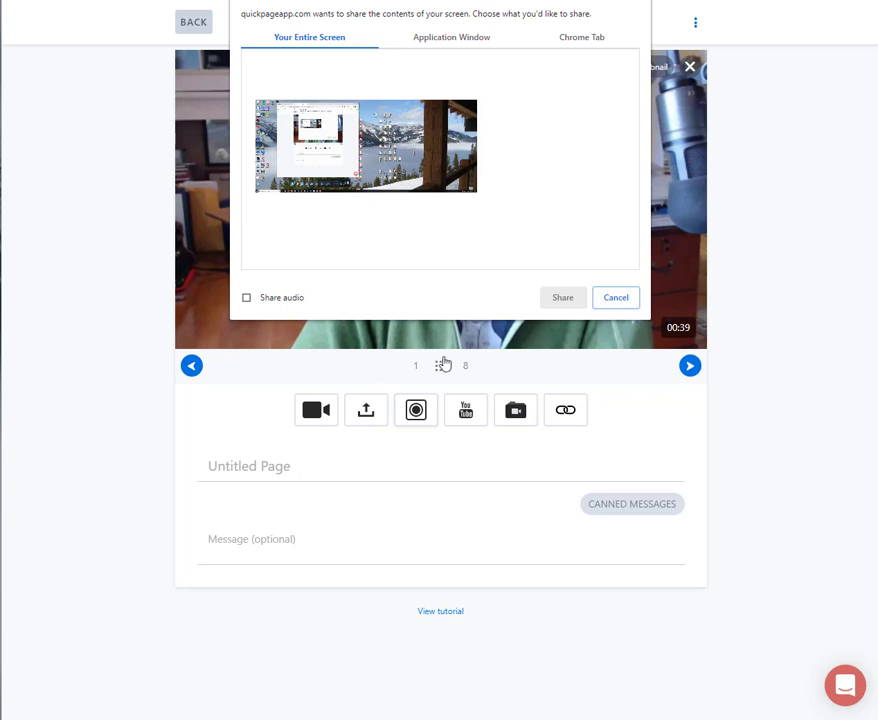
click(626, 302)
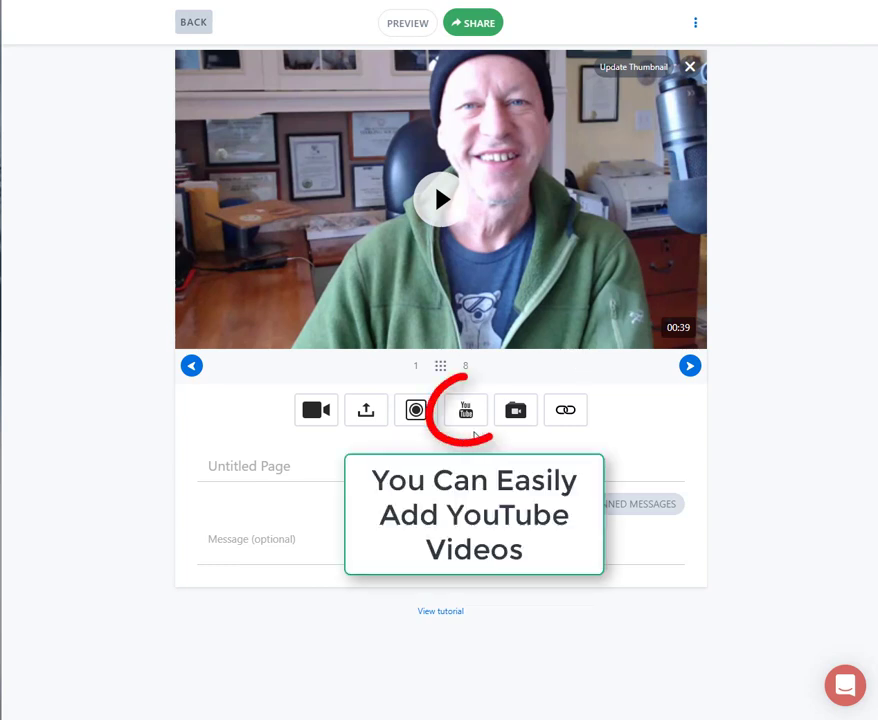
- Search YouTube for the presenter's full name, add the presenter's LIVE video to the page and check it in the media order
click(467, 420)
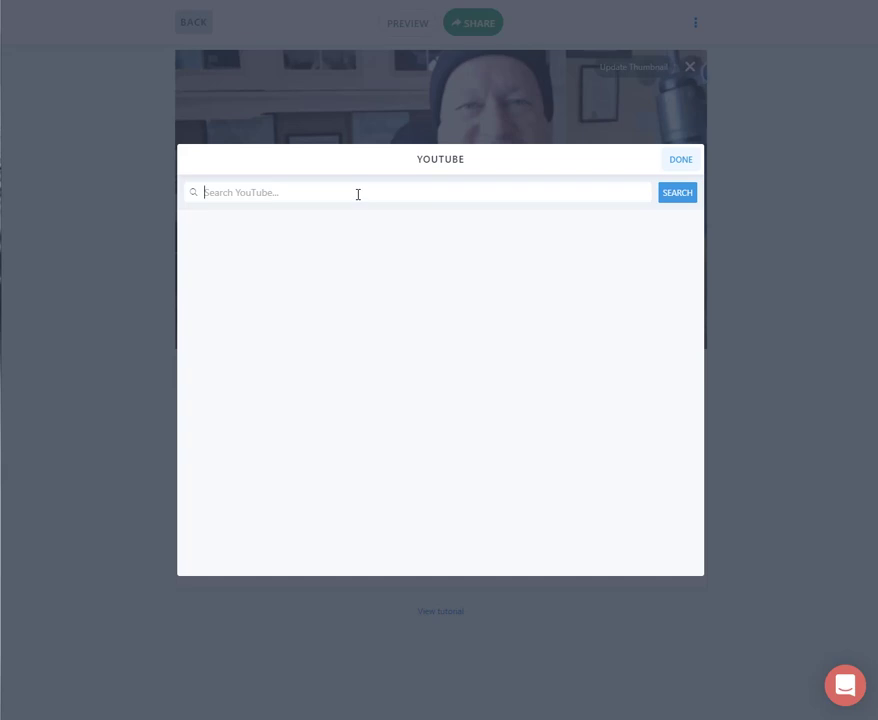
text(michael krisa)
click(677, 195)
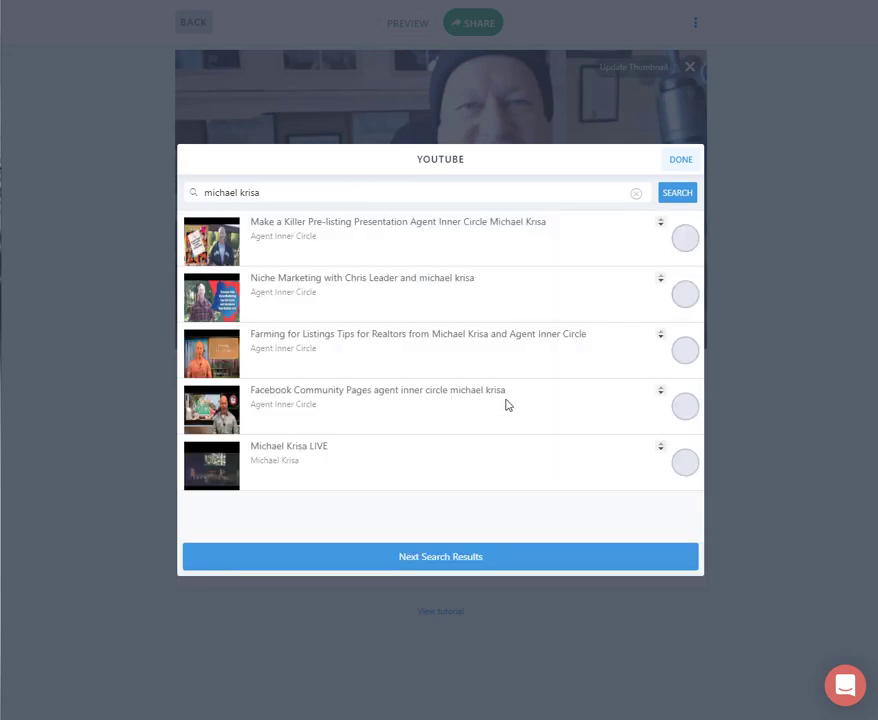
click(684, 466)
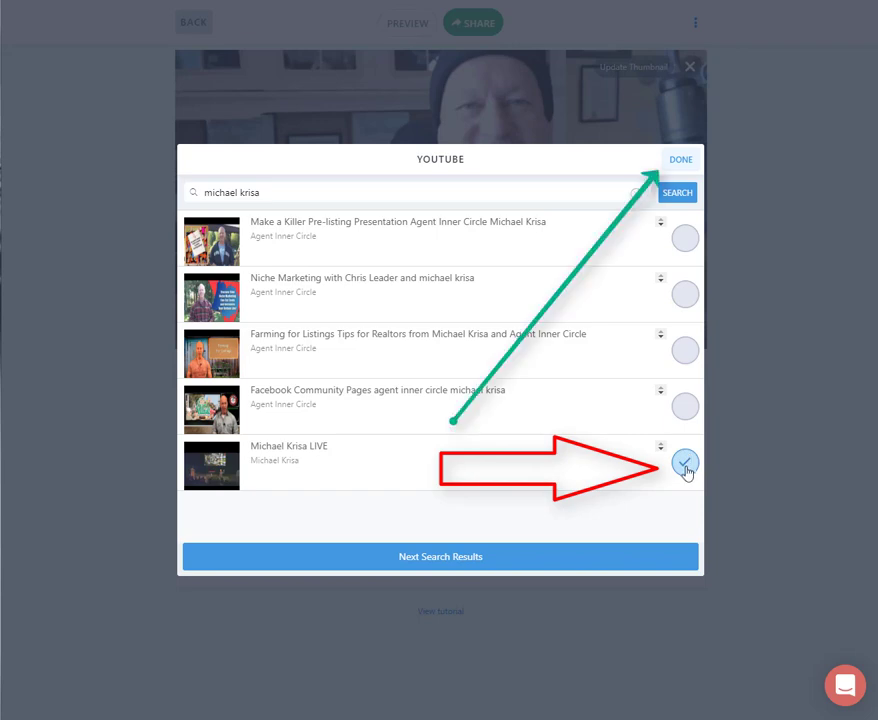
click(686, 470)
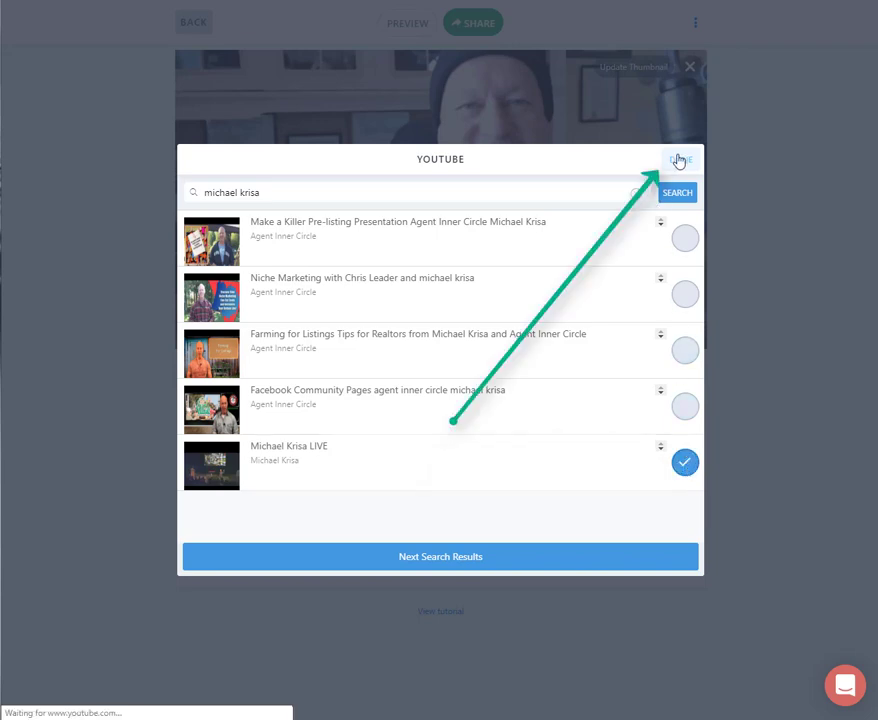
click(678, 161)
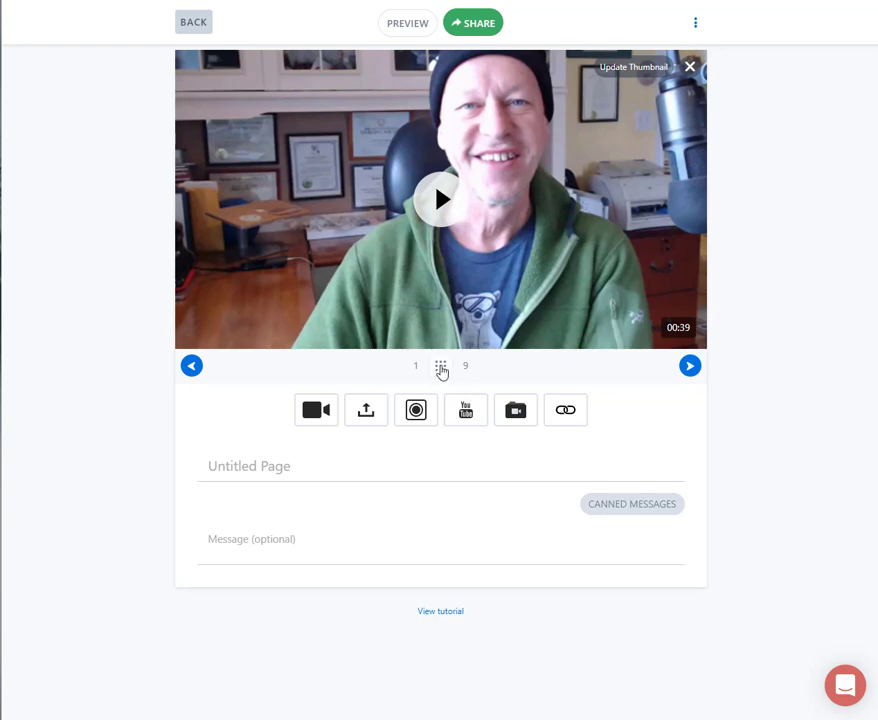
click(441, 367)
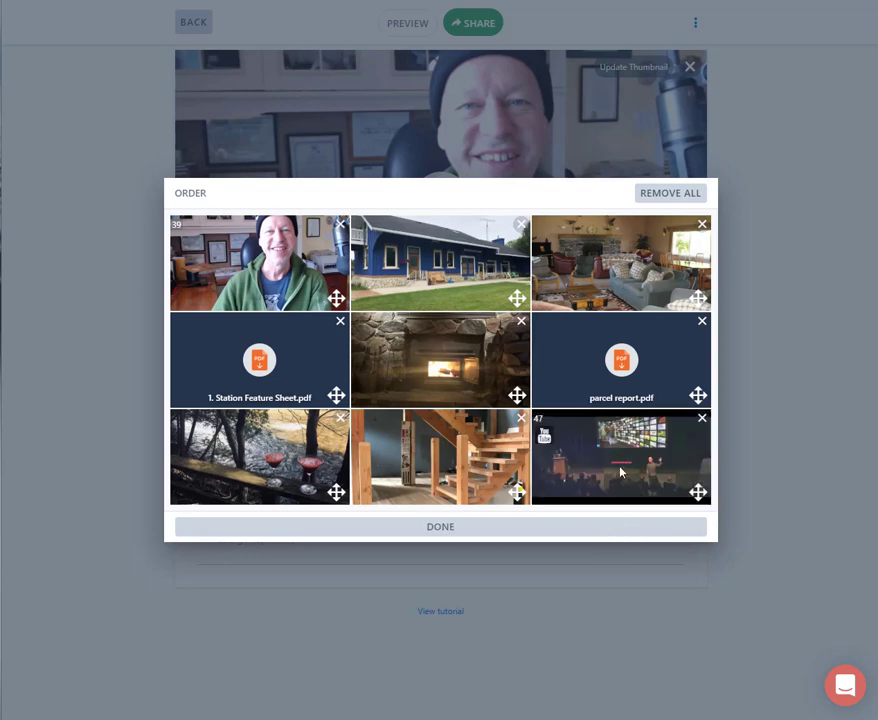
click(441, 527)
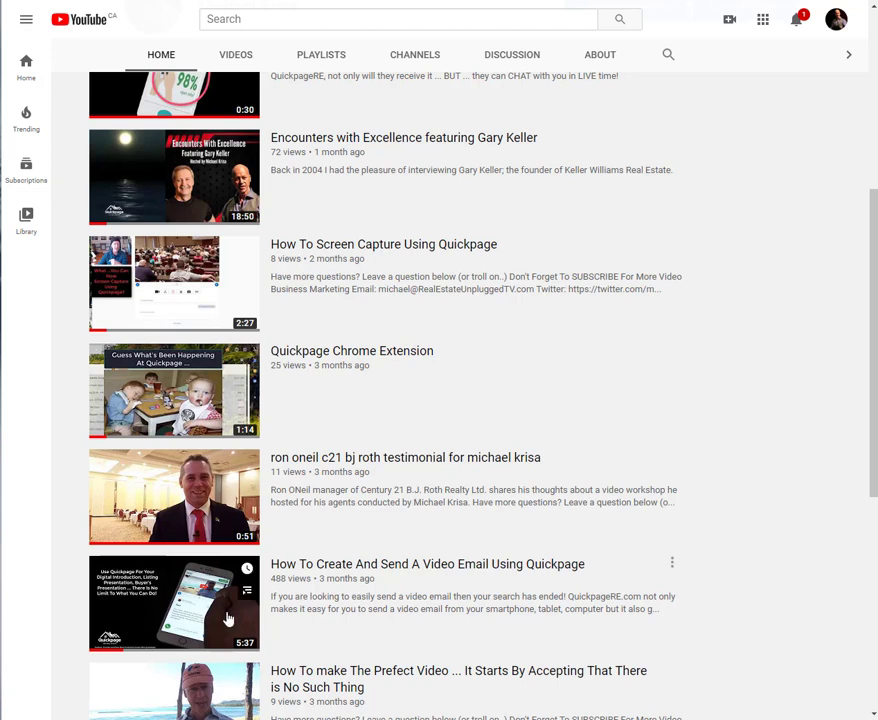
- On YouTube, open the video How To Create And Send A Video Email Using Quickpage, pause it and copy its share link
click(160, 600)
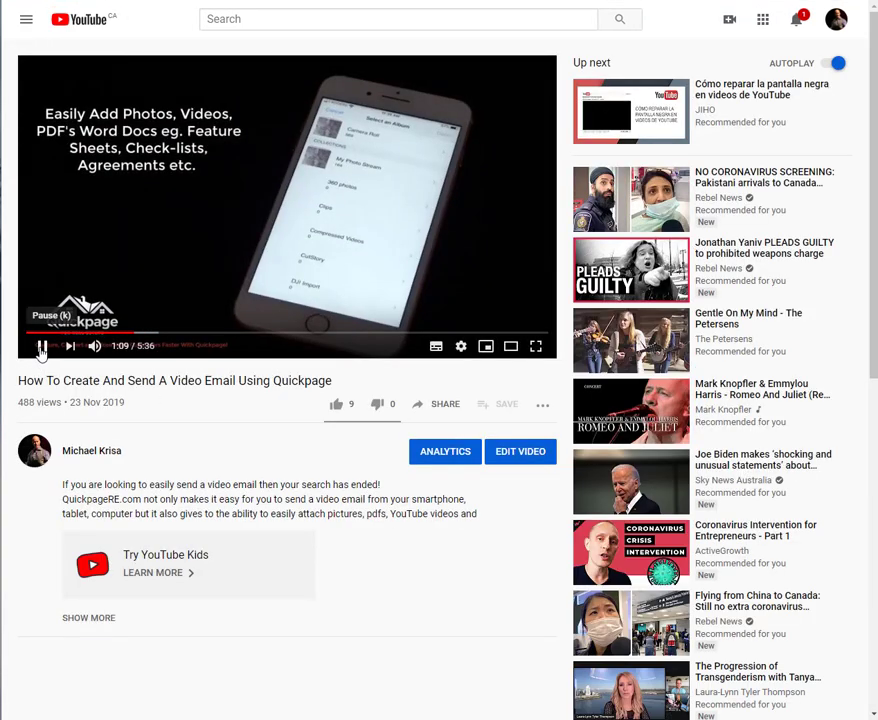
click(41, 350)
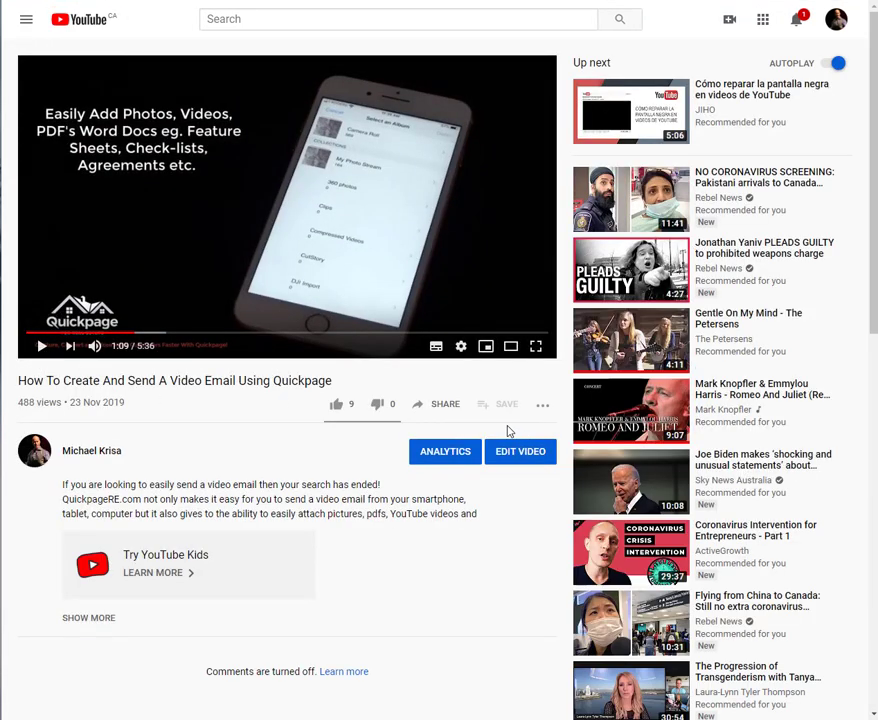
click(449, 412)
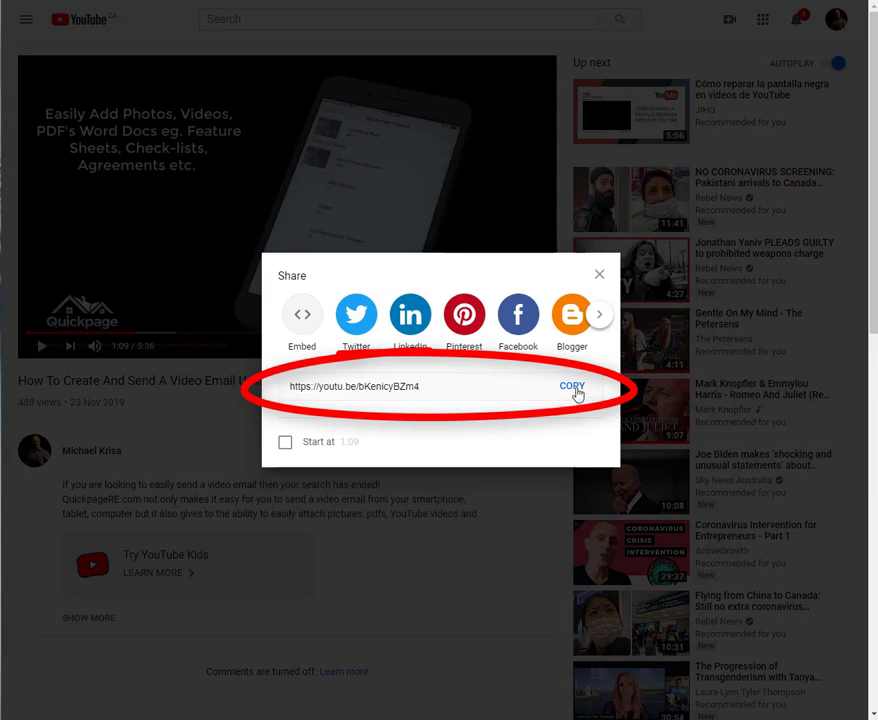
click(575, 390)
click(598, 277)
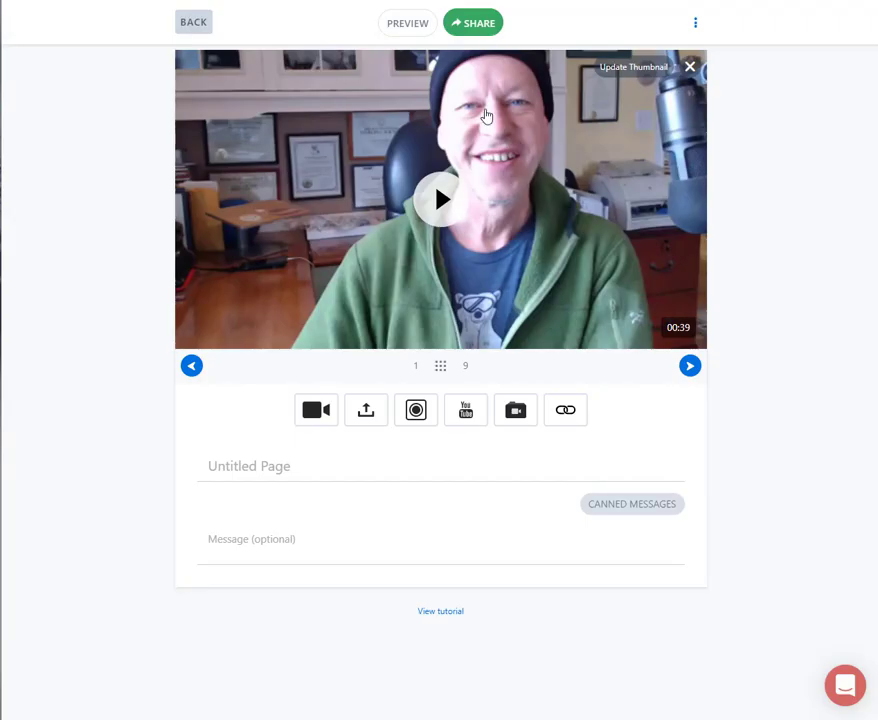
click(463, 414)
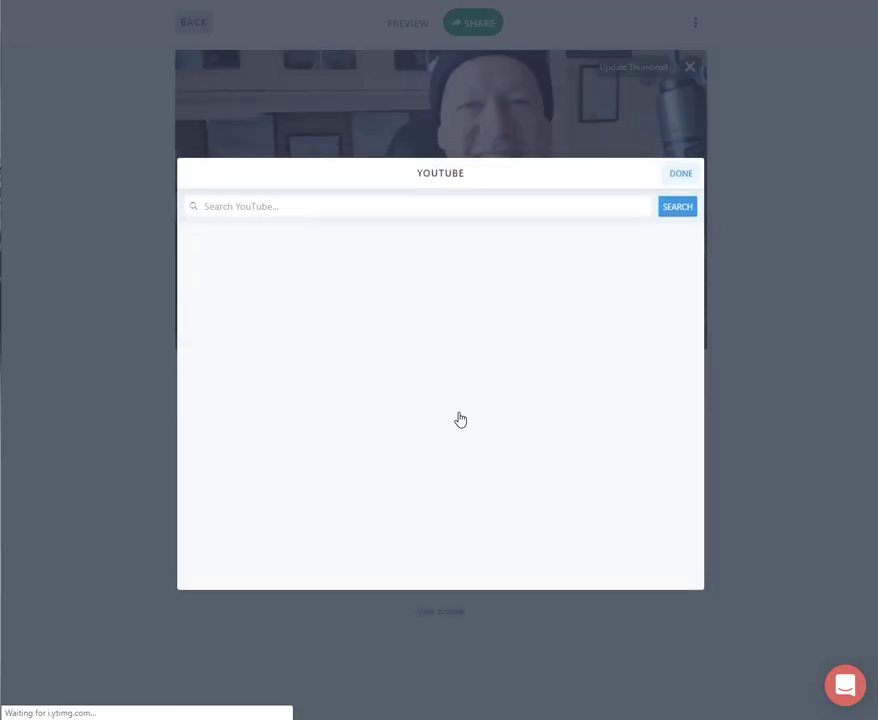
right_click(302, 193)
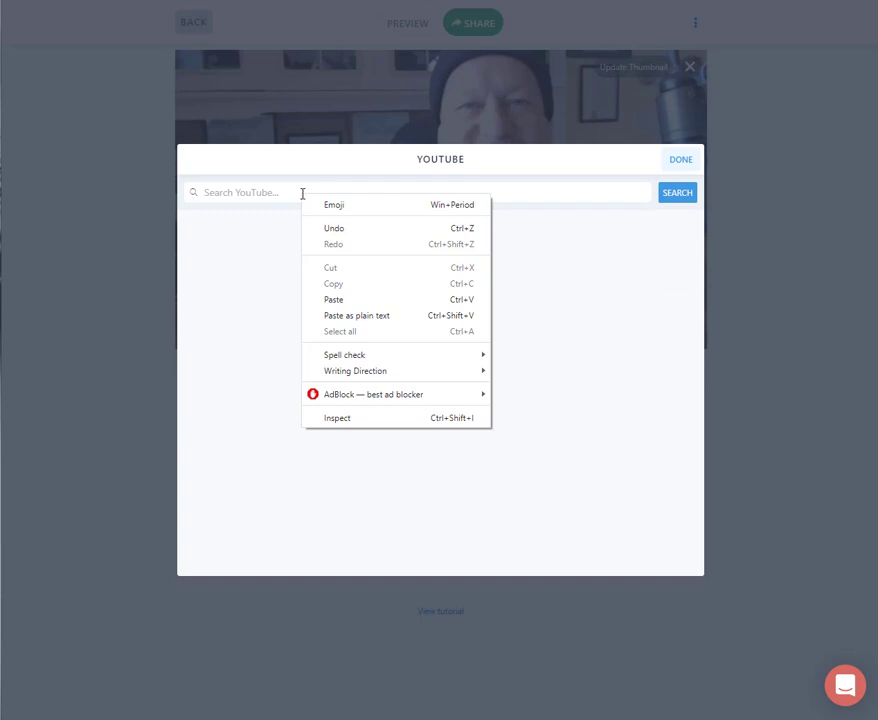
click(358, 303)
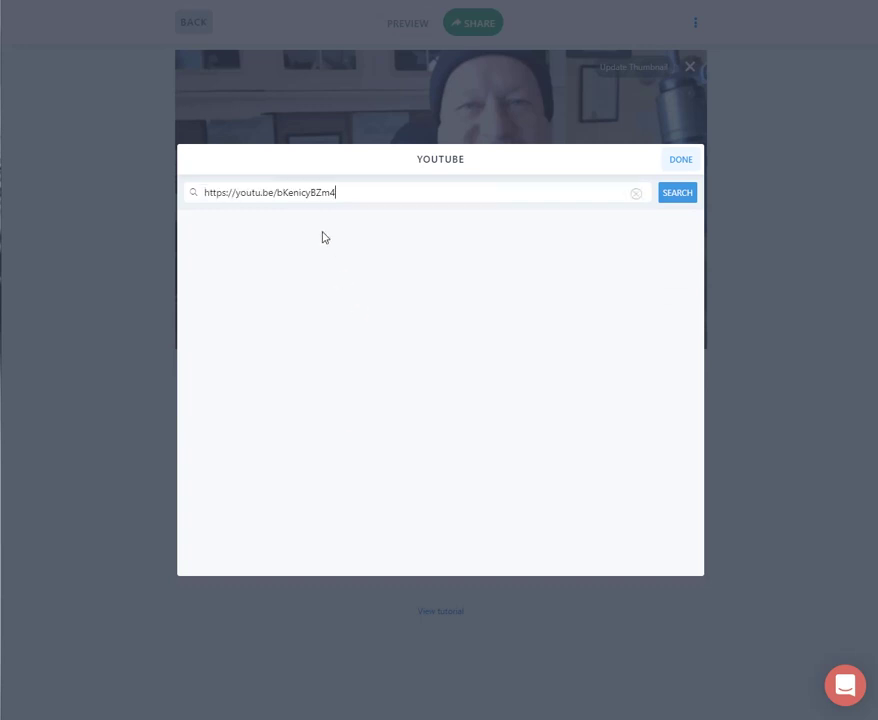
click(677, 193)
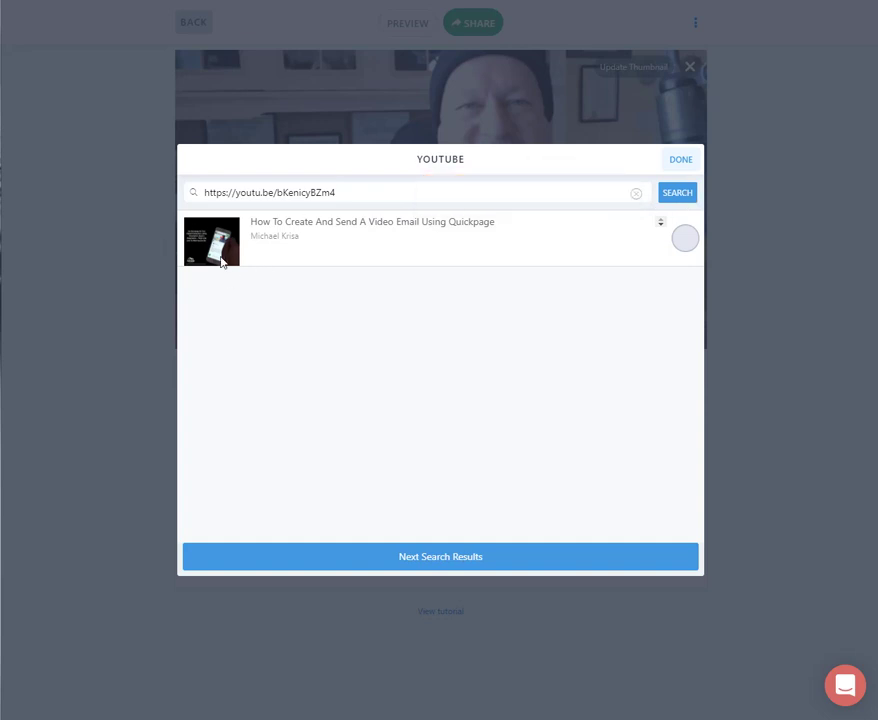
click(685, 240)
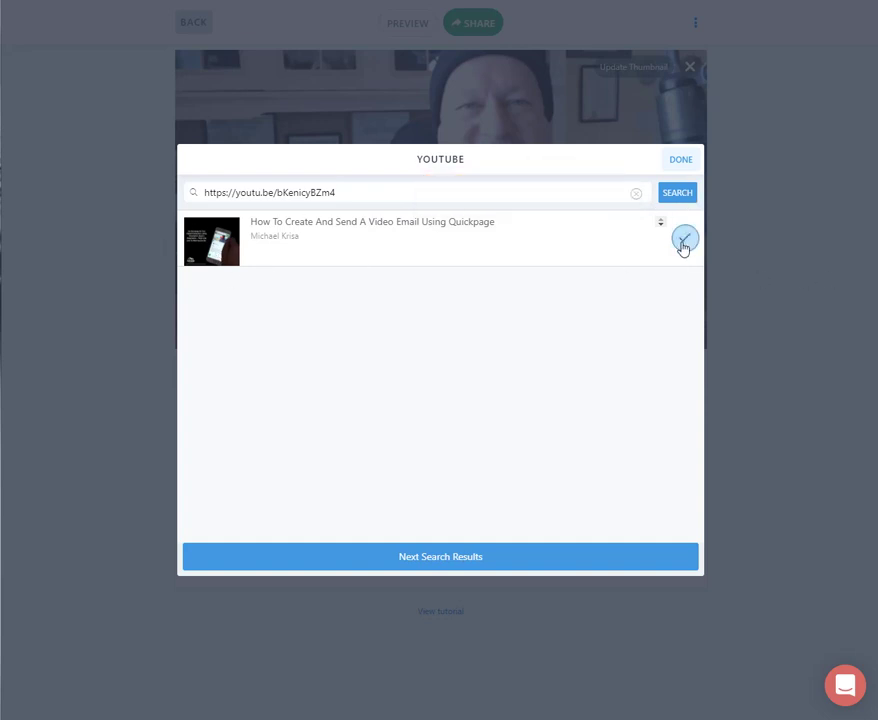
click(678, 160)
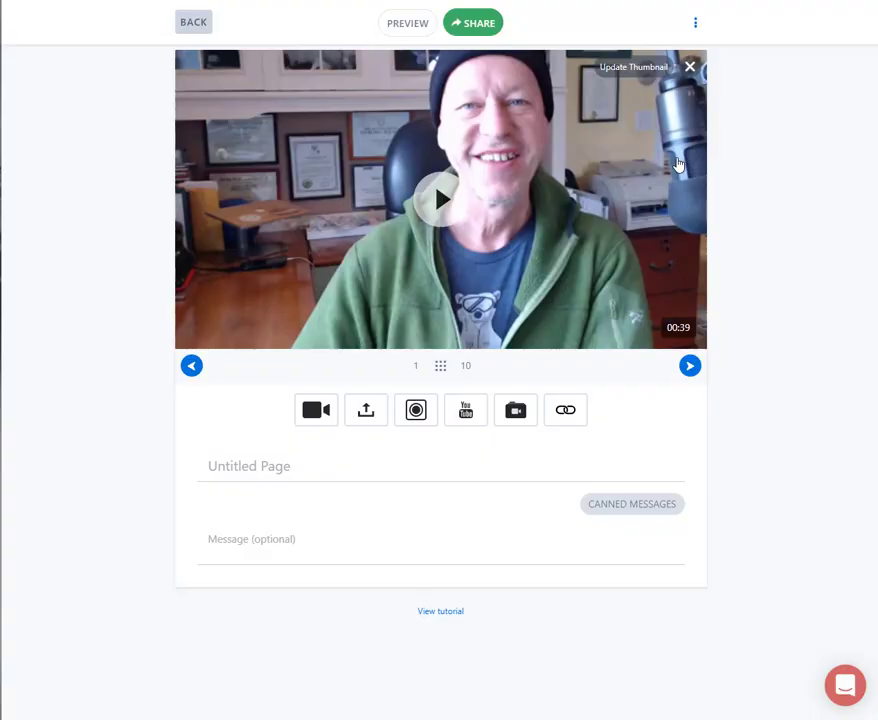
- Review the page's media order and the library's video, image and attachment categories
click(441, 368)
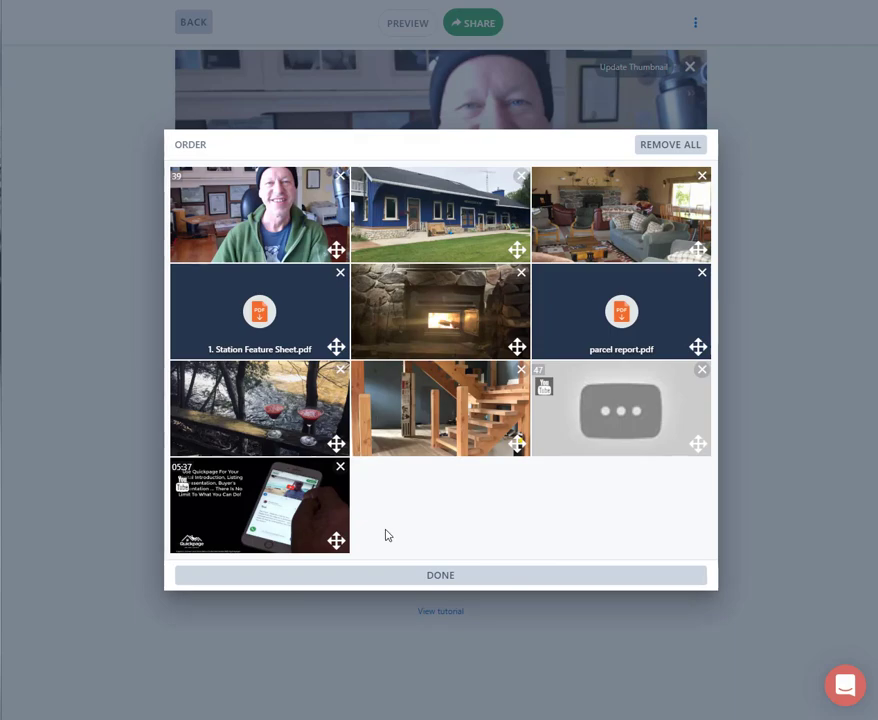
click(479, 578)
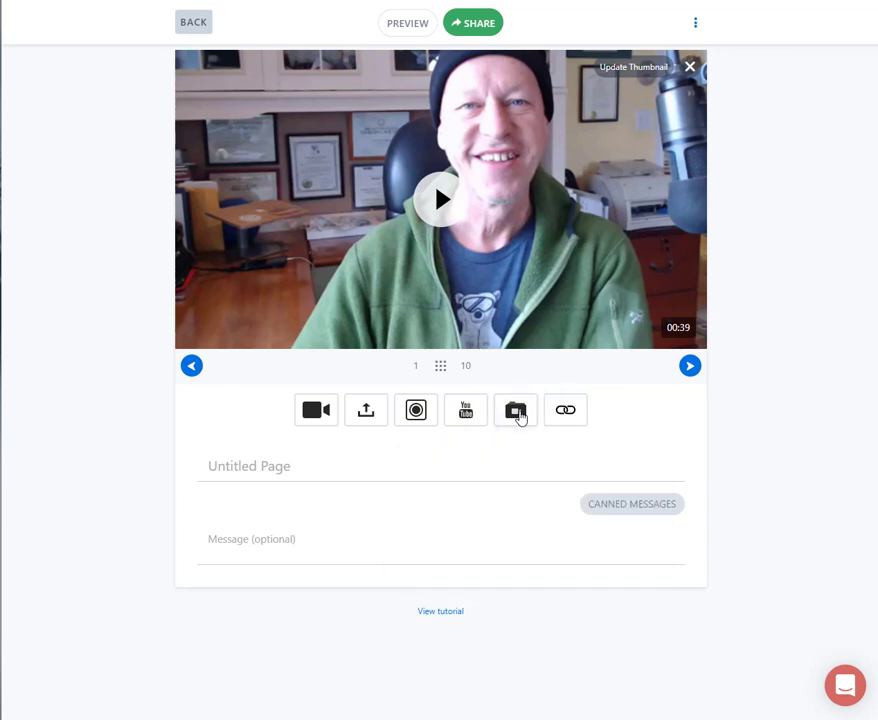
click(516, 413)
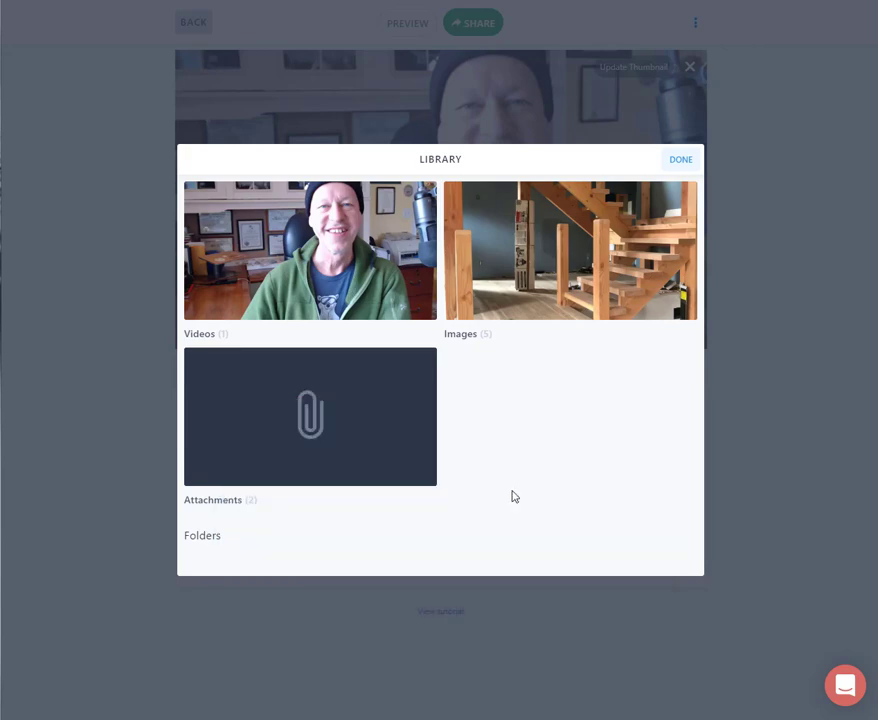
click(680, 164)
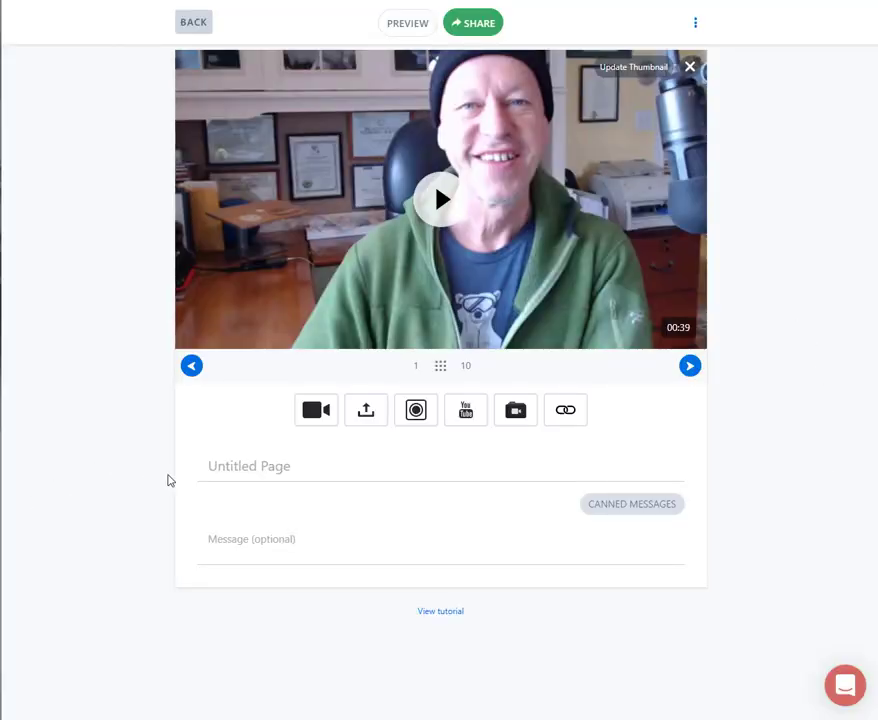
- Title the page Train Station Video, adapting the earlier suggestion Train Station Template
click(250, 470)
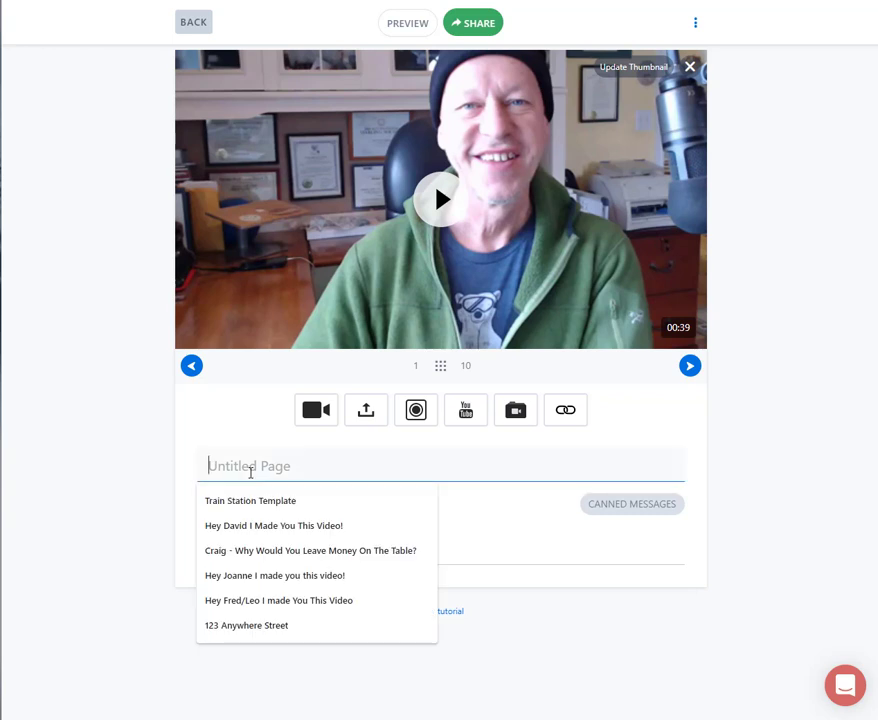
click(281, 502)
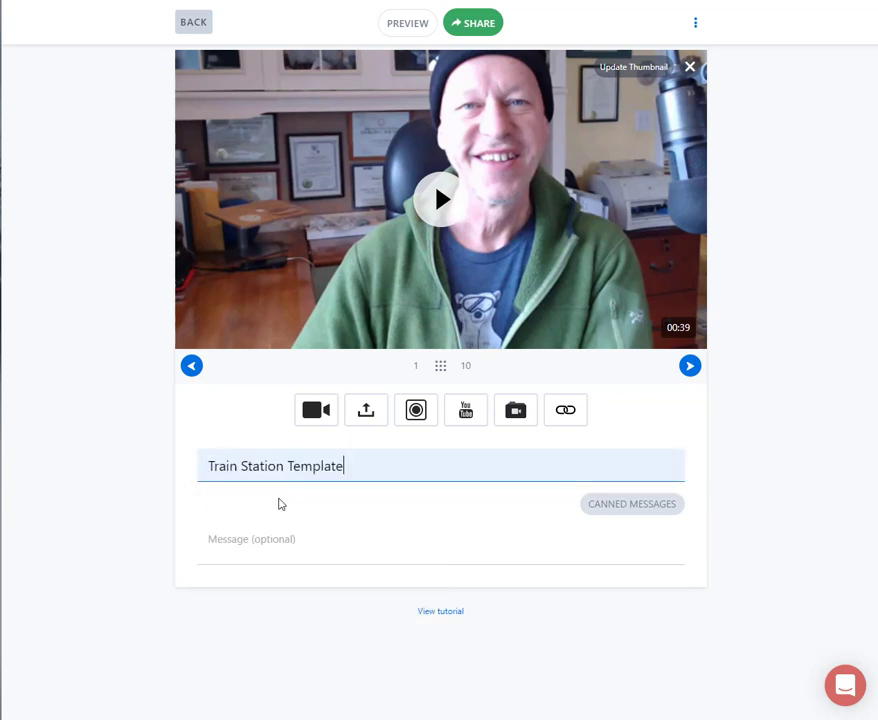
key(BackSpace)
key(BackSpace)
key(BackSpace)
key(BackSpace)
key(BackSpace)
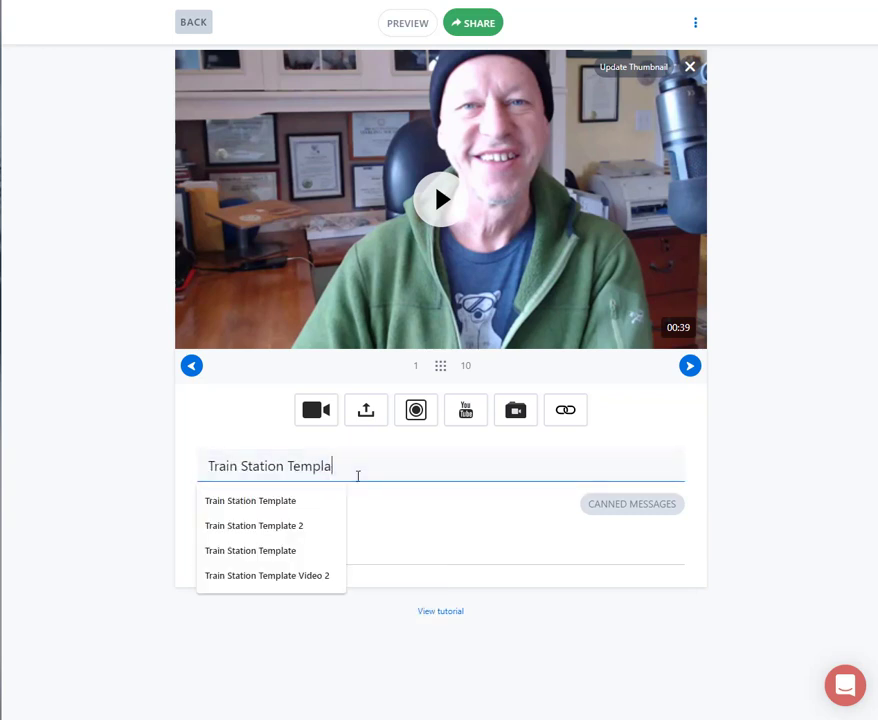
key(BackSpace)
text(Video)
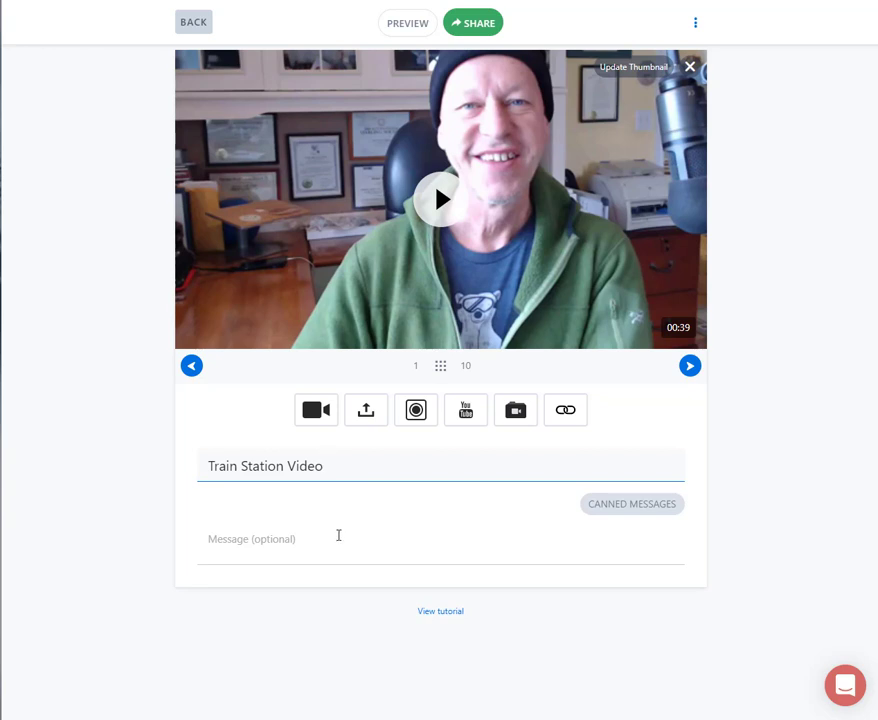
- Preview the page and briefly play the recorded webcam video, pausing it after about a second
click(415, 33)
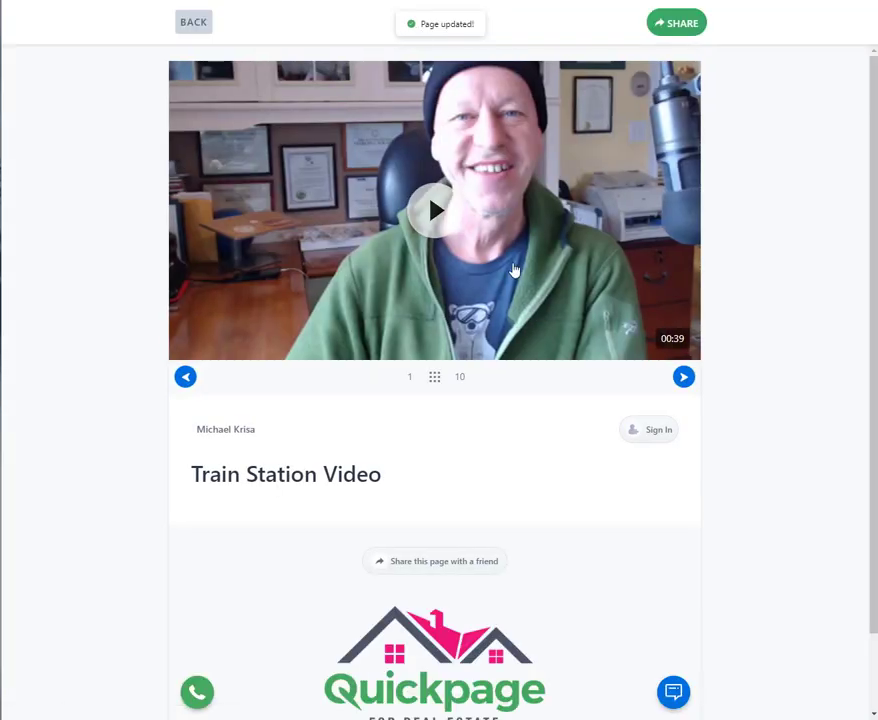
click(433, 227)
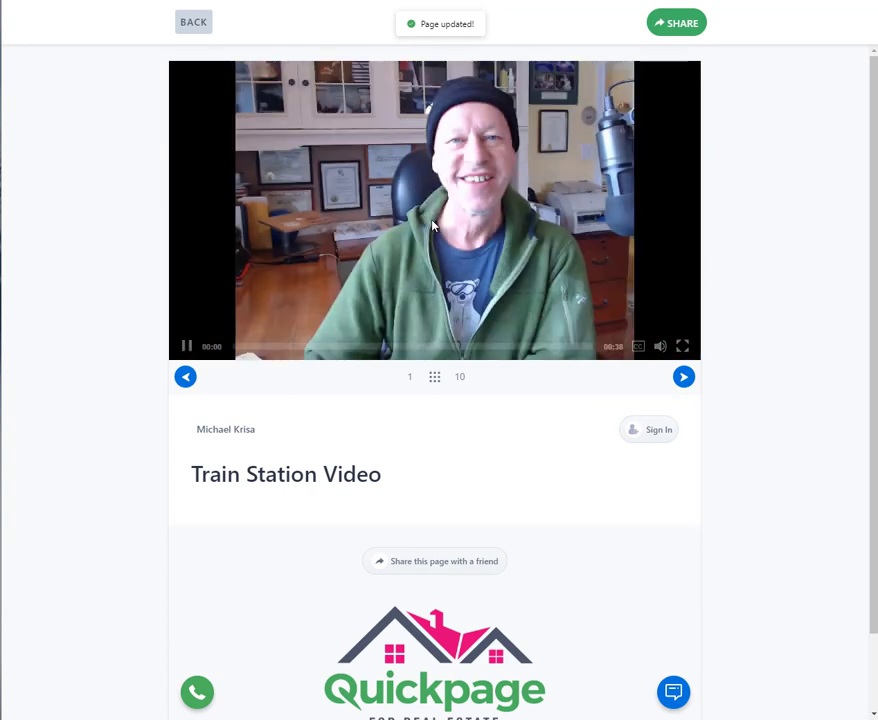
click(187, 346)
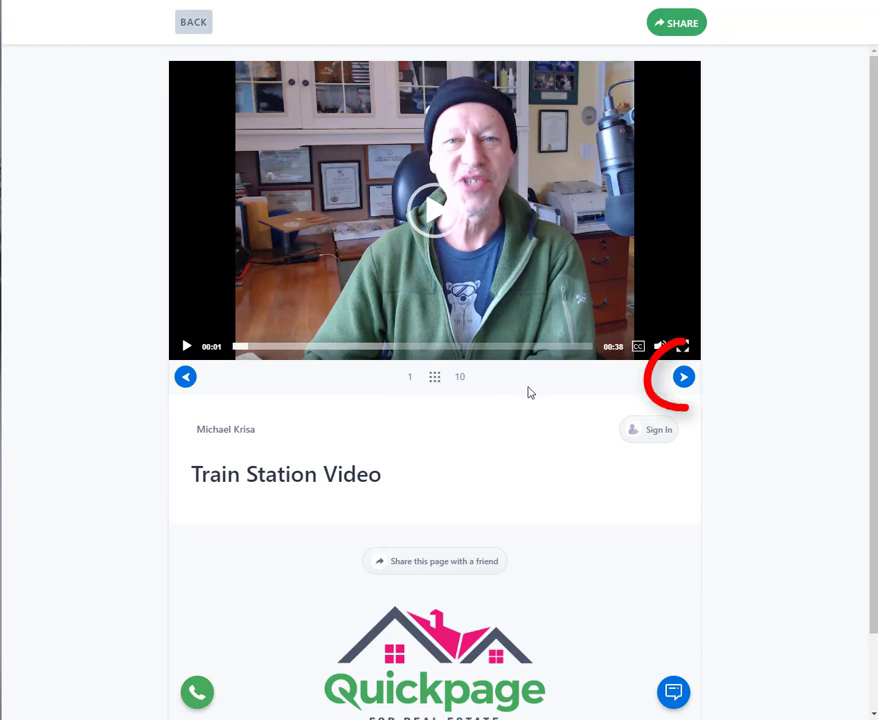
- Browse the previewed page's media as far as 1. Station Feature Sheet.pdf, open that PDF to view it, and close it
click(684, 377)
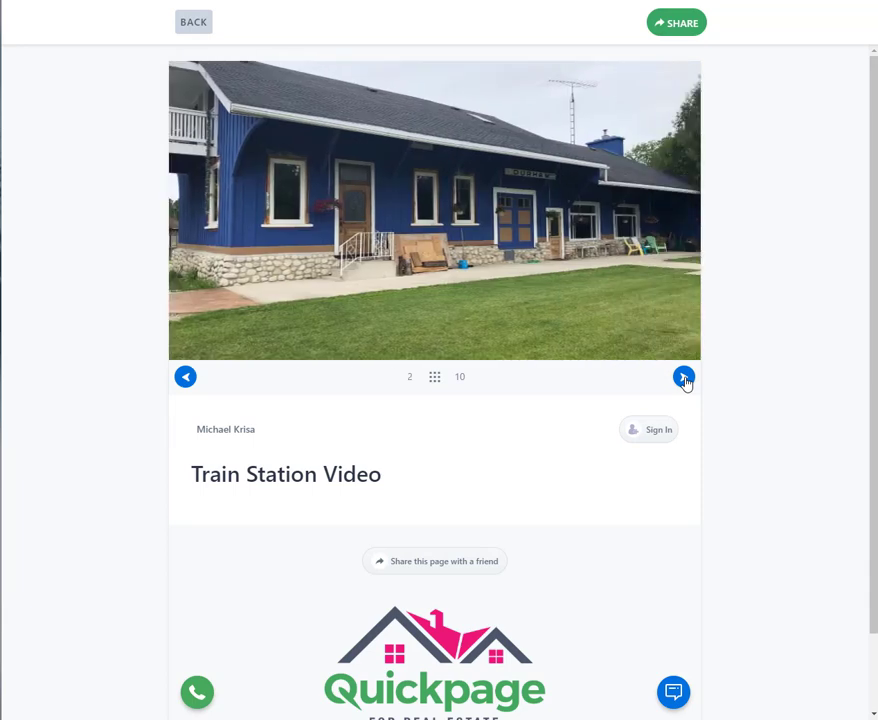
click(684, 377)
click(684, 377)
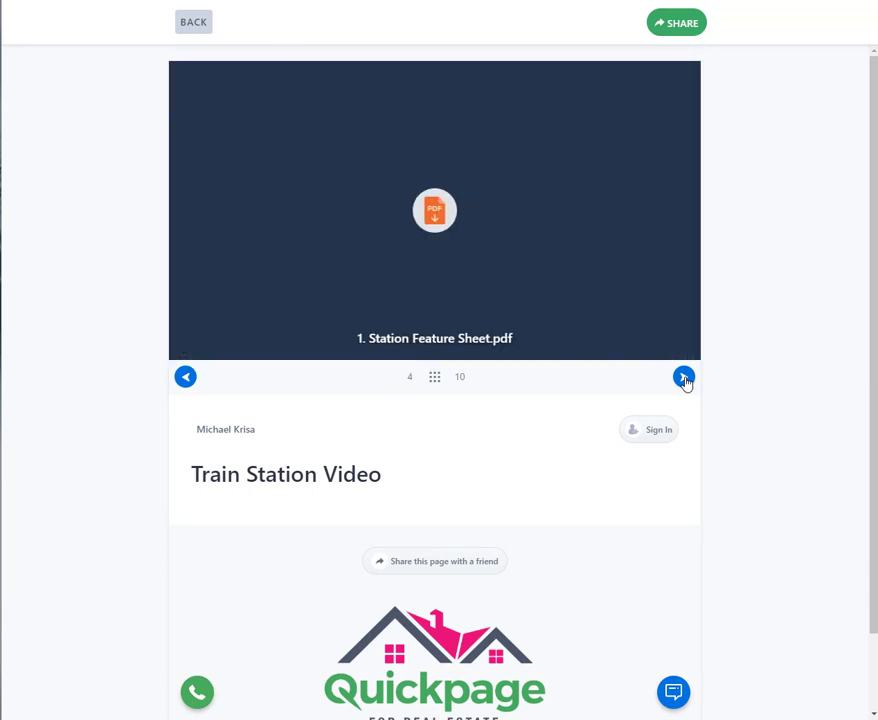
click(478, 237)
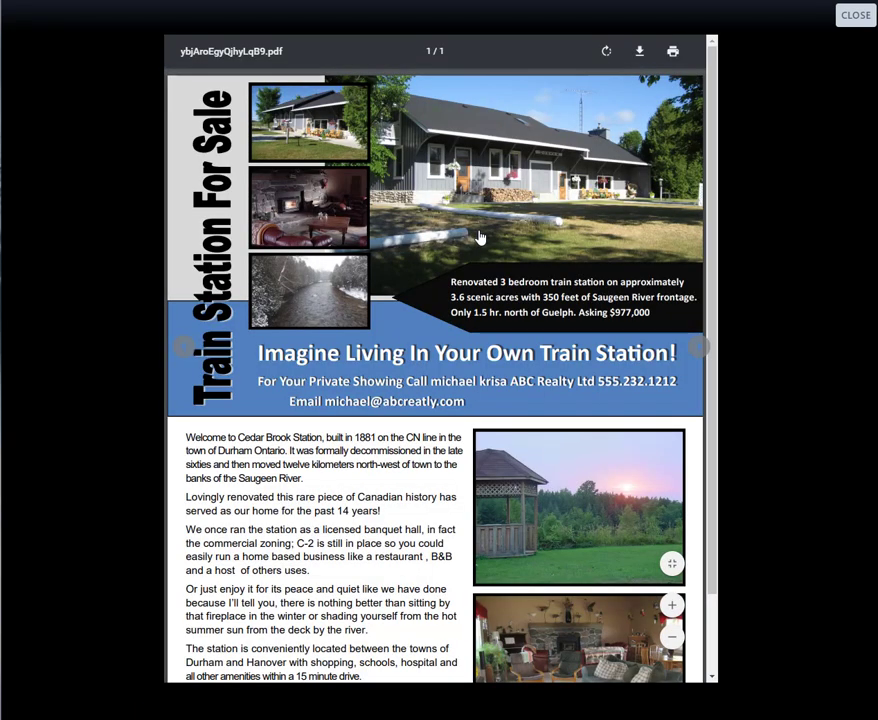
click(856, 15)
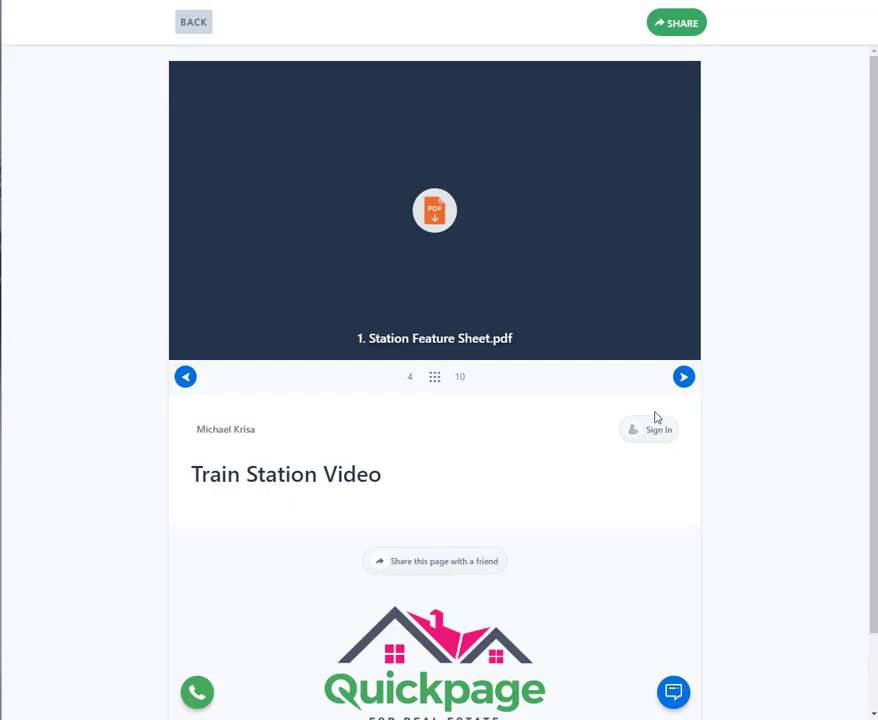
- Advance to parcel report.pdf in the page preview, open the document to view it, and close it again
click(685, 380)
click(685, 380)
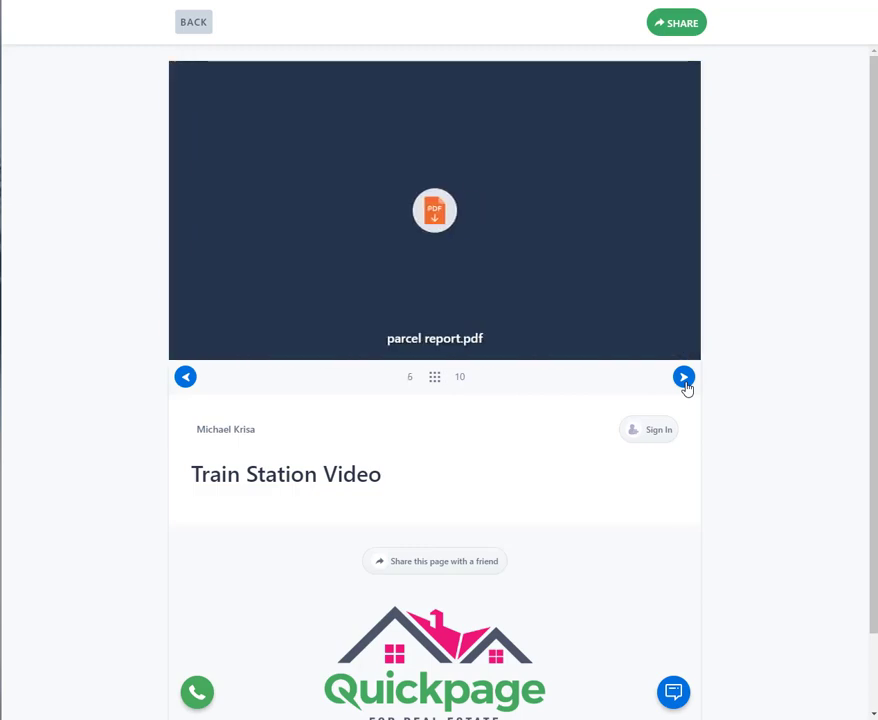
click(435, 212)
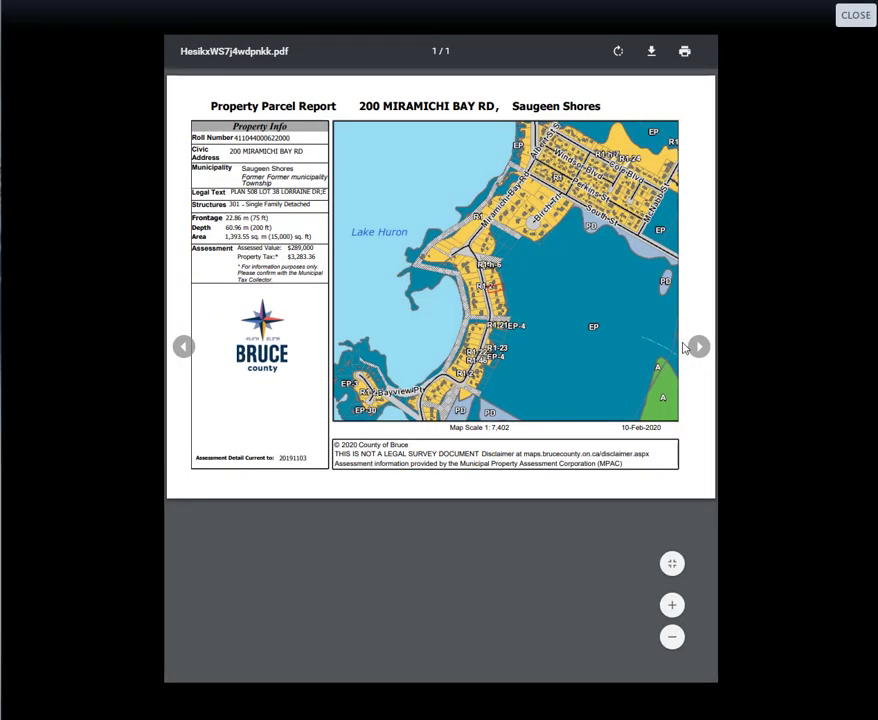
click(855, 16)
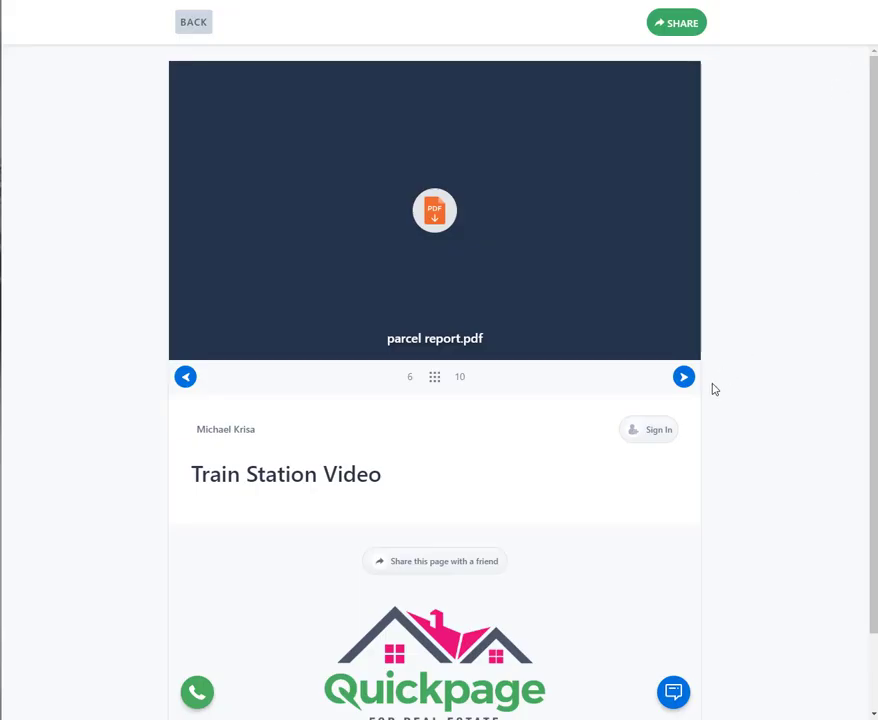
- Advance to the last YouTube video in the preview, play it briefly, pause it, and look over the rest of the page
click(684, 378)
click(684, 378)
click(684, 378)
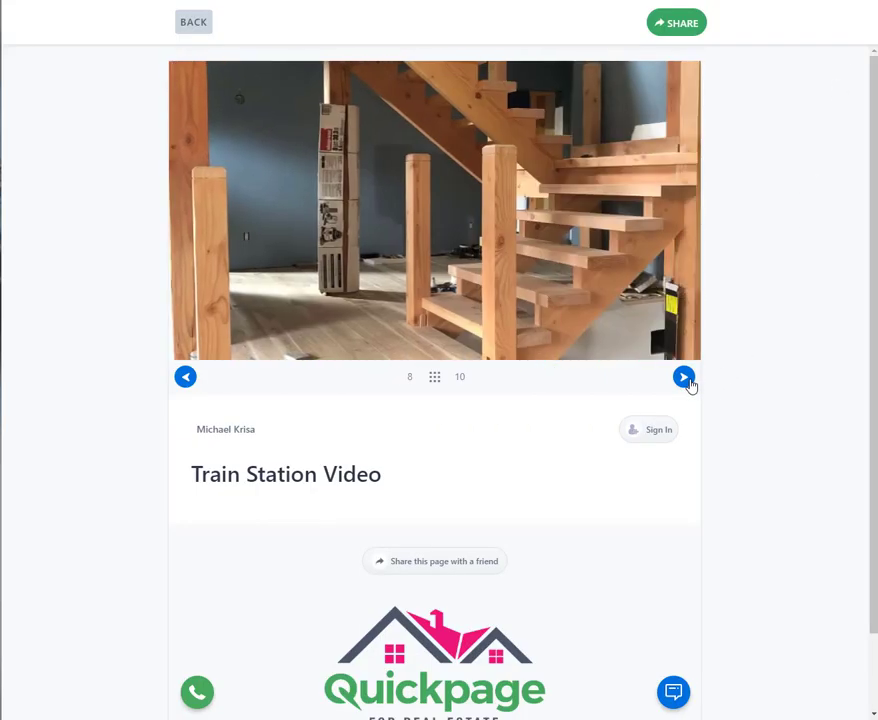
click(684, 378)
click(684, 378)
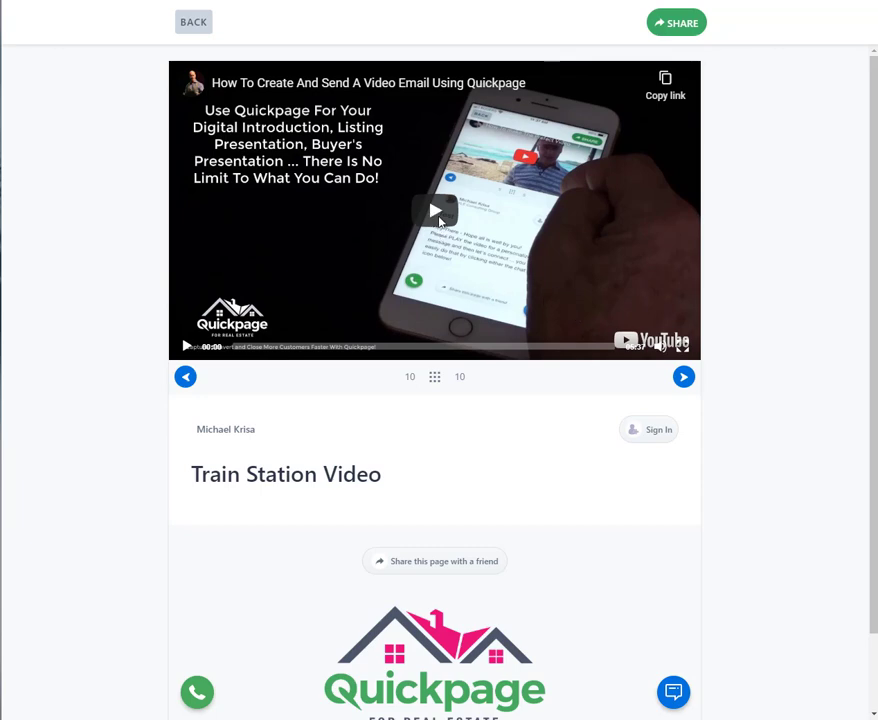
click(184, 346)
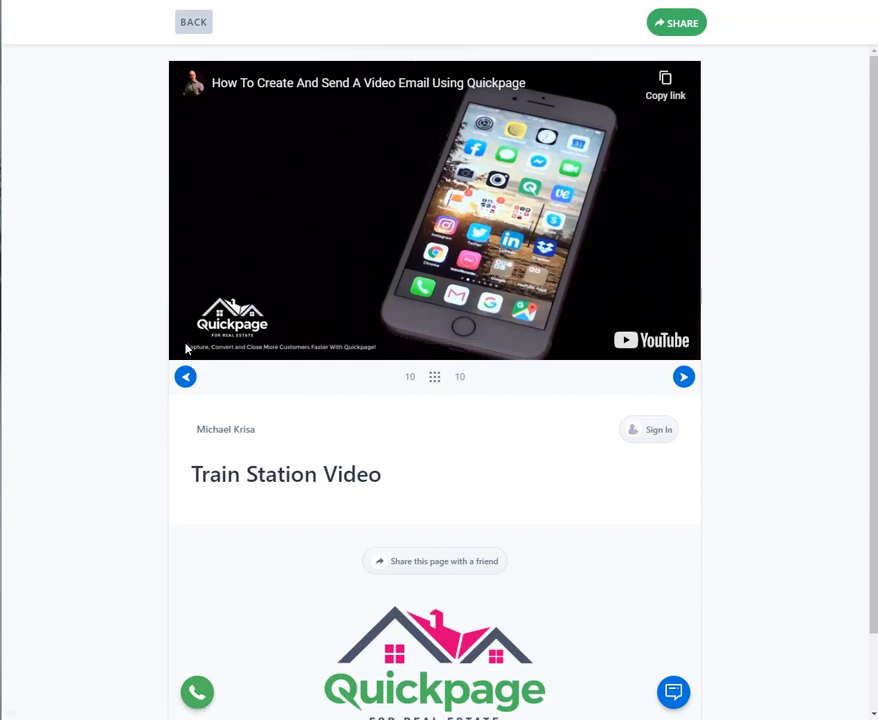
click(186, 347)
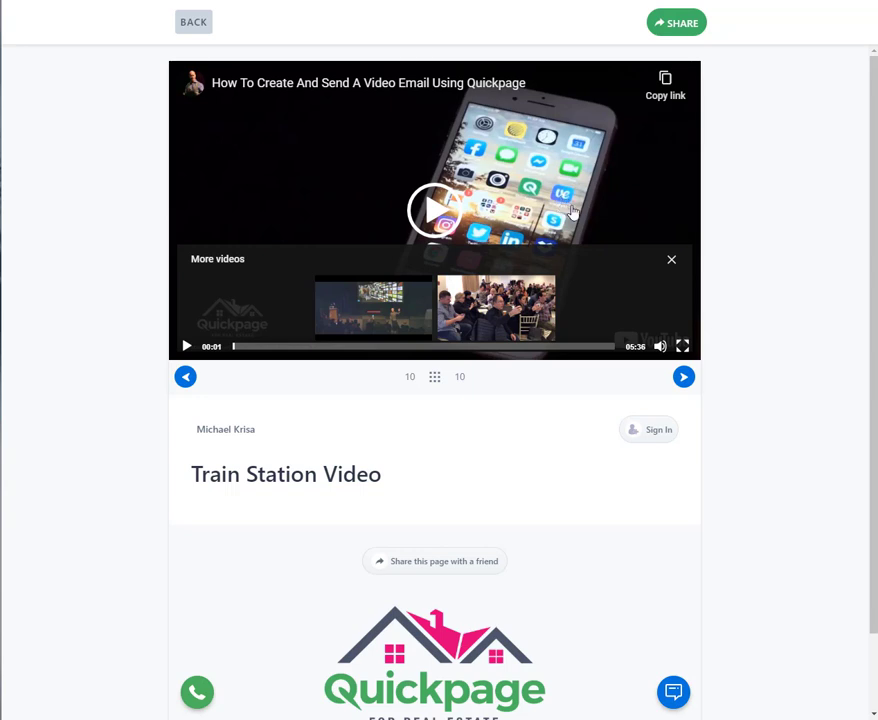
click(671, 259)
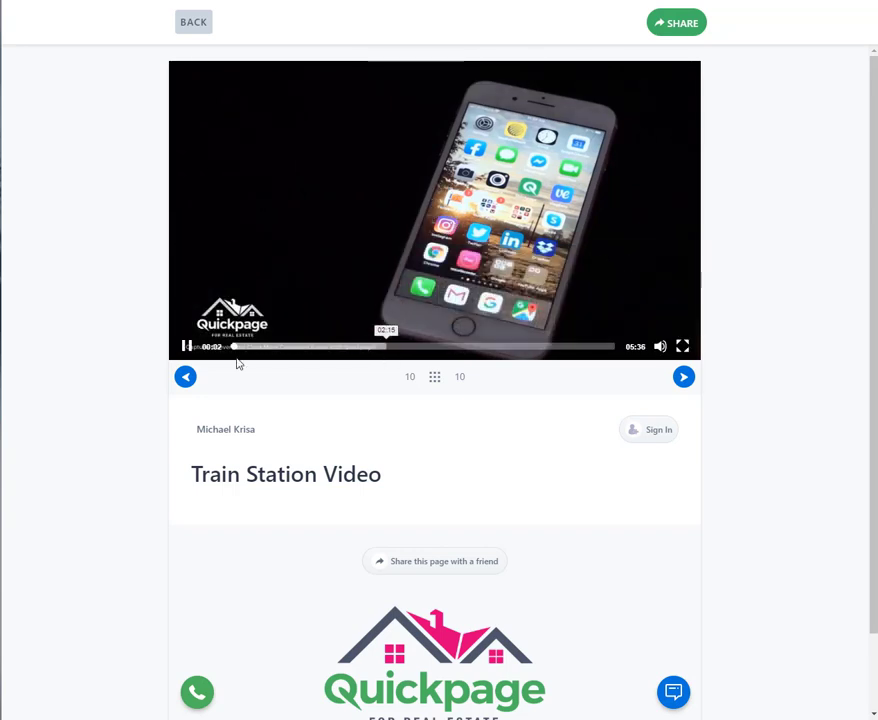
click(187, 346)
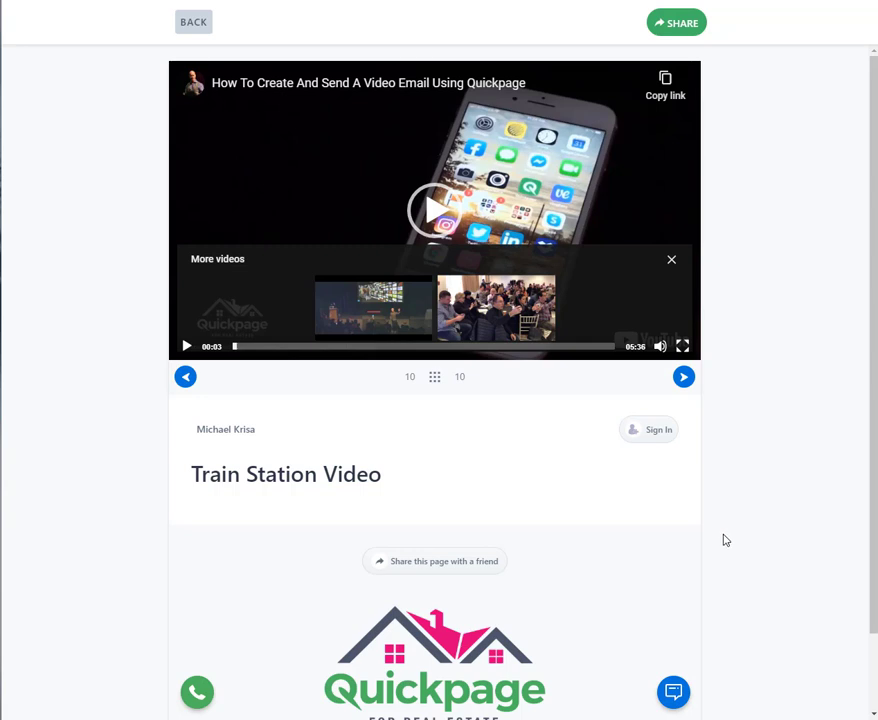
scroll(726, 540, down, 1)
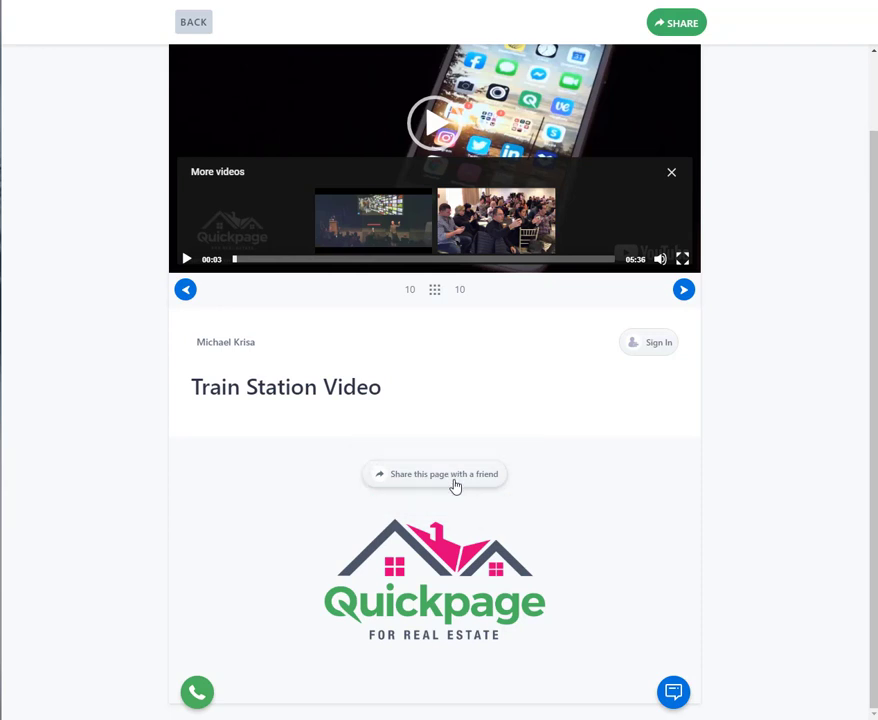
- Return to the page editor and enter a message greeting the recipient by first name, followed by "here is the ino that I promised you."
click(200, 31)
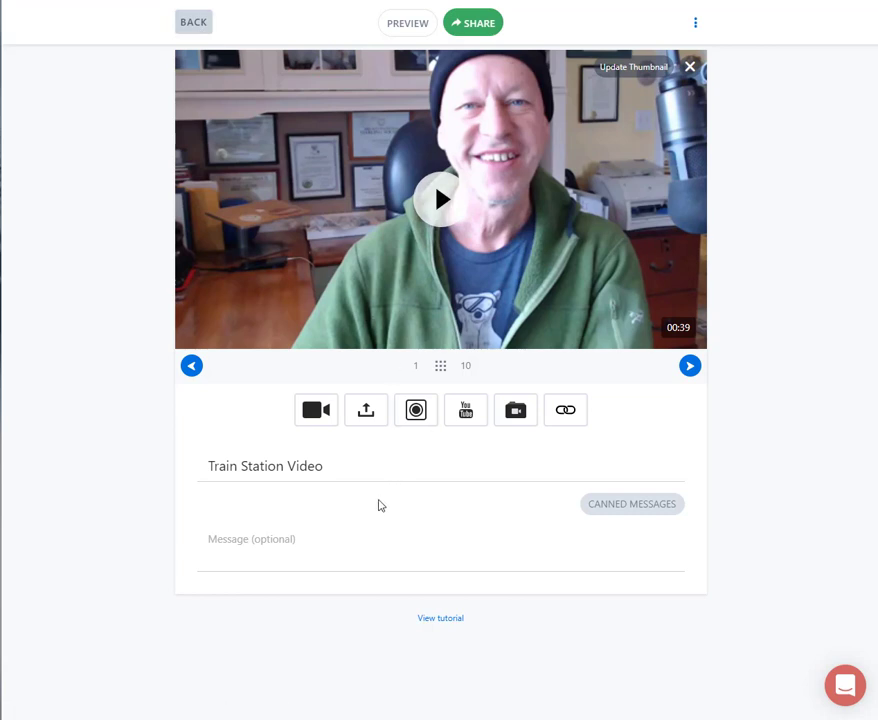
click(273, 541)
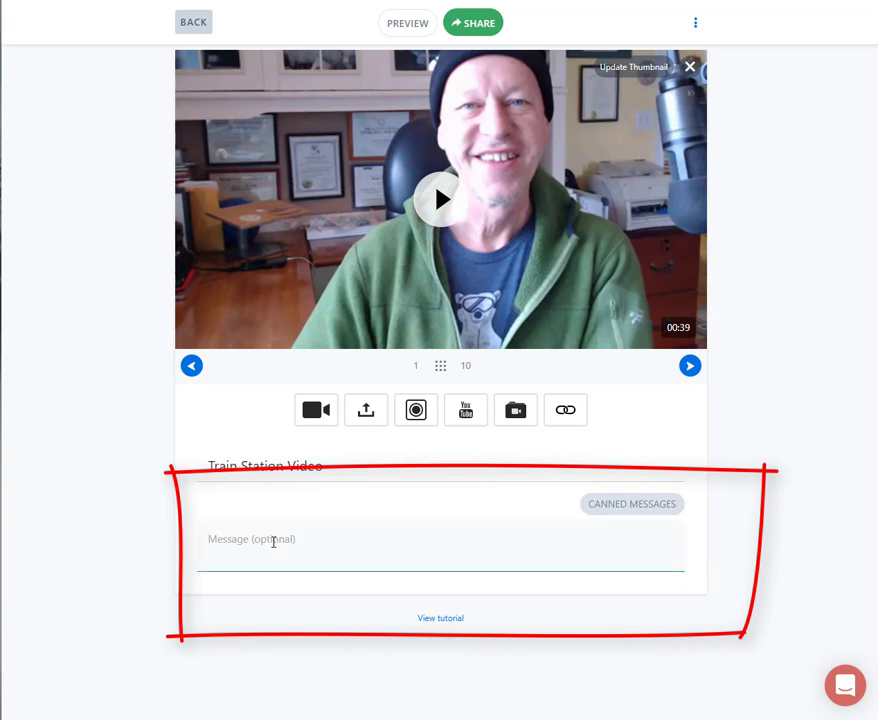
text(He)
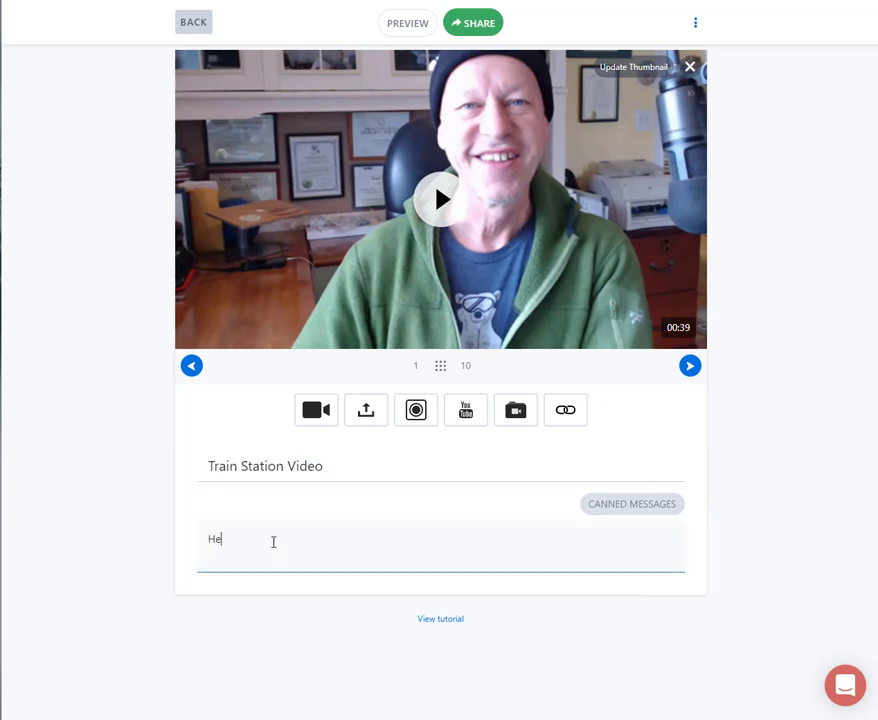
text(y Bob here is the ino that I promised you.)
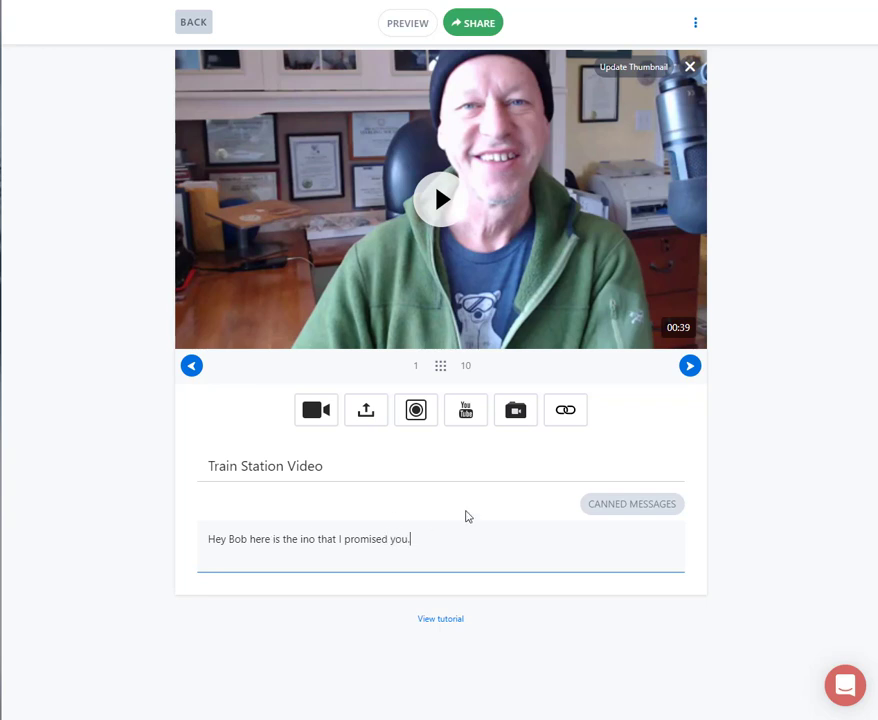
- Look over the canned messages and the empty form for a new one, closing both without saving a message
click(641, 513)
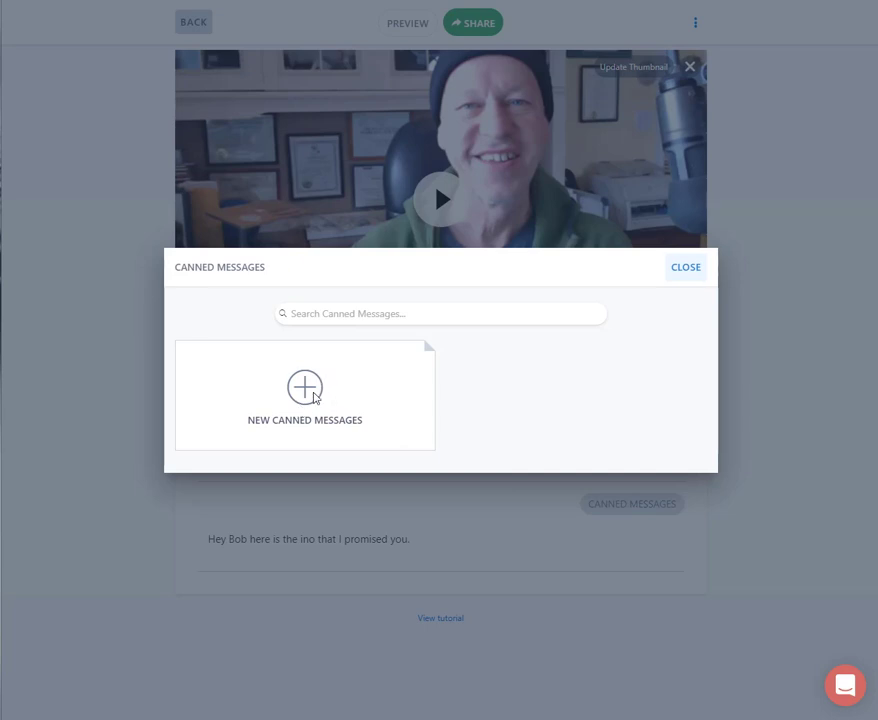
click(314, 398)
click(251, 317)
click(237, 351)
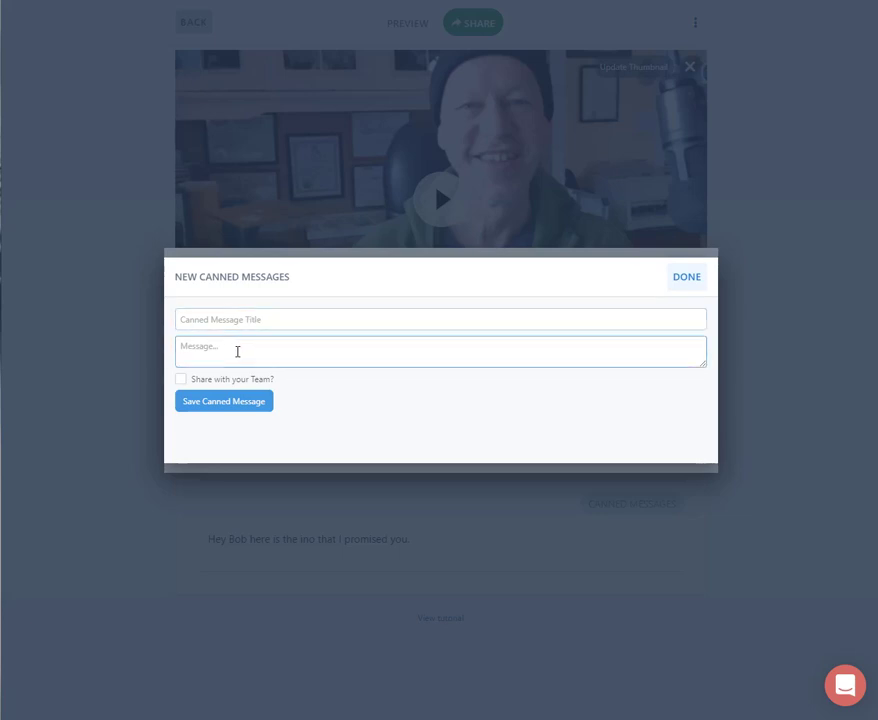
click(680, 278)
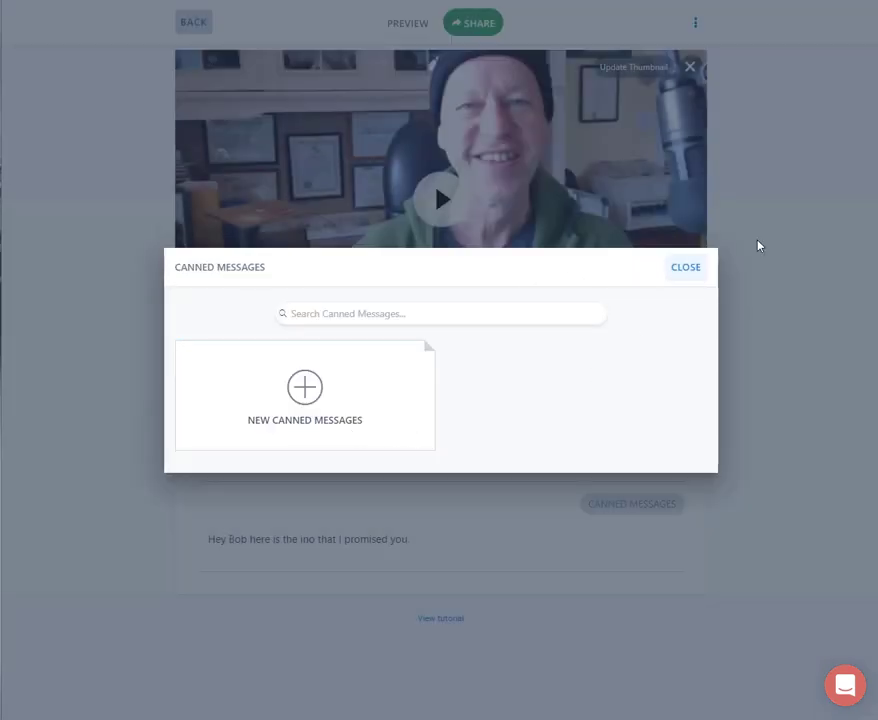
click(681, 275)
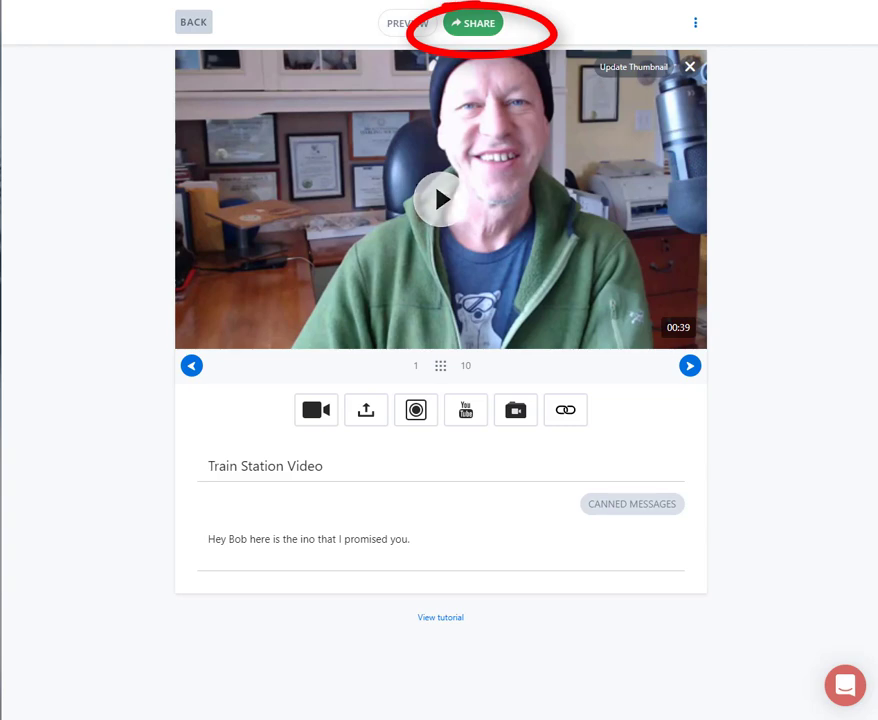
- Open the page's share options, choose Facebook as the destination, and log in there with the prefilled account credentials
click(489, 28)
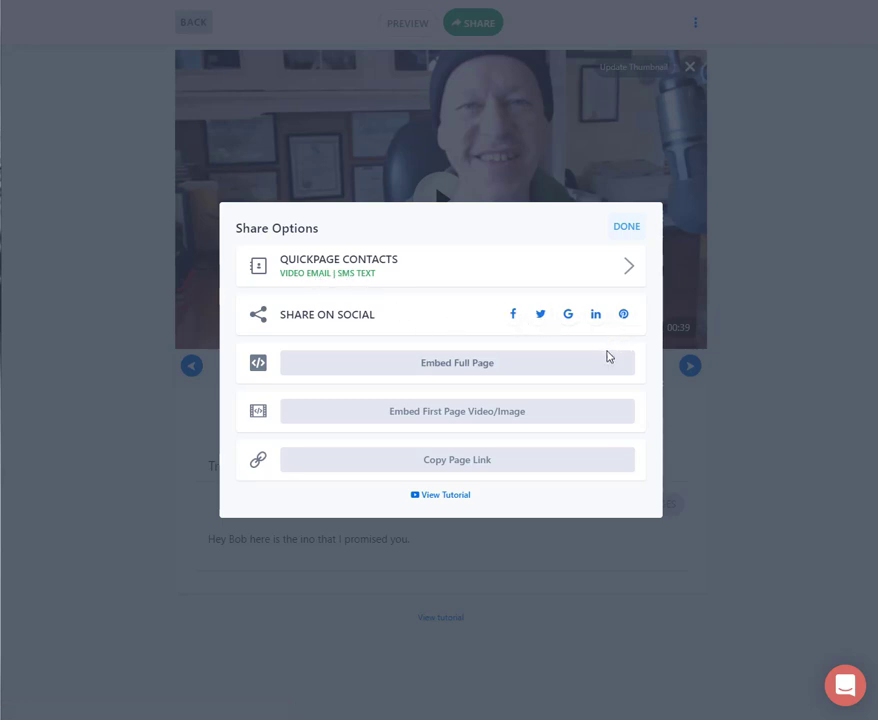
click(513, 314)
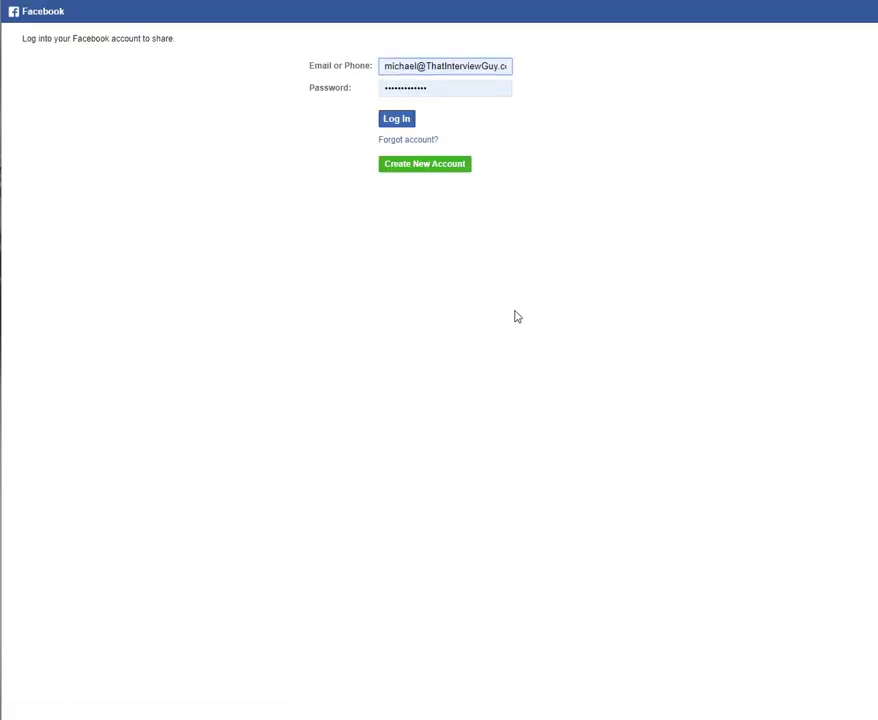
click(393, 119)
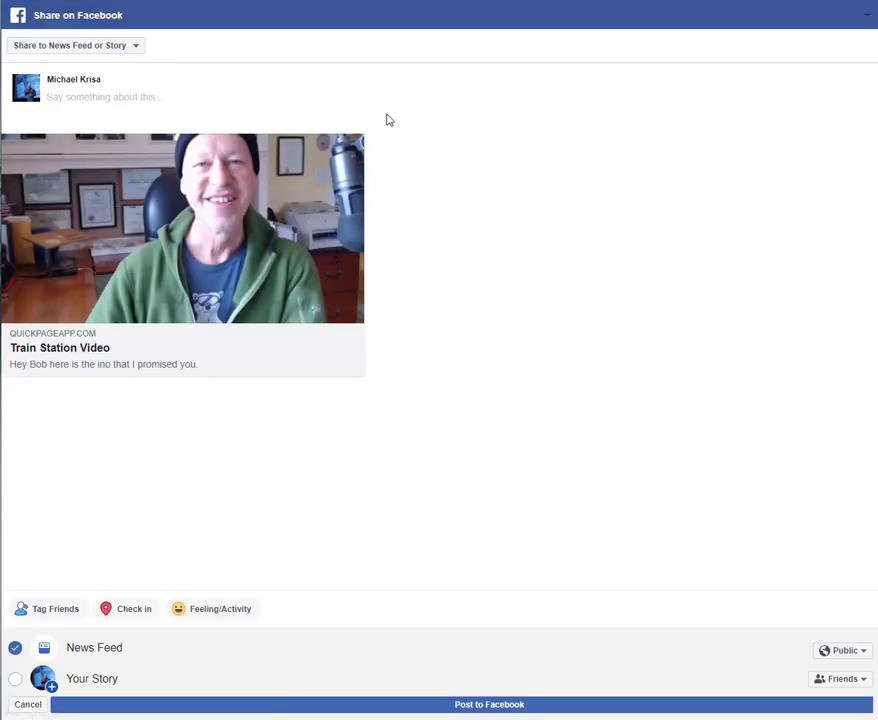
- Review the Facebook sharing destinations, keep News Feed, caption the page "test video", and post it
click(136, 47)
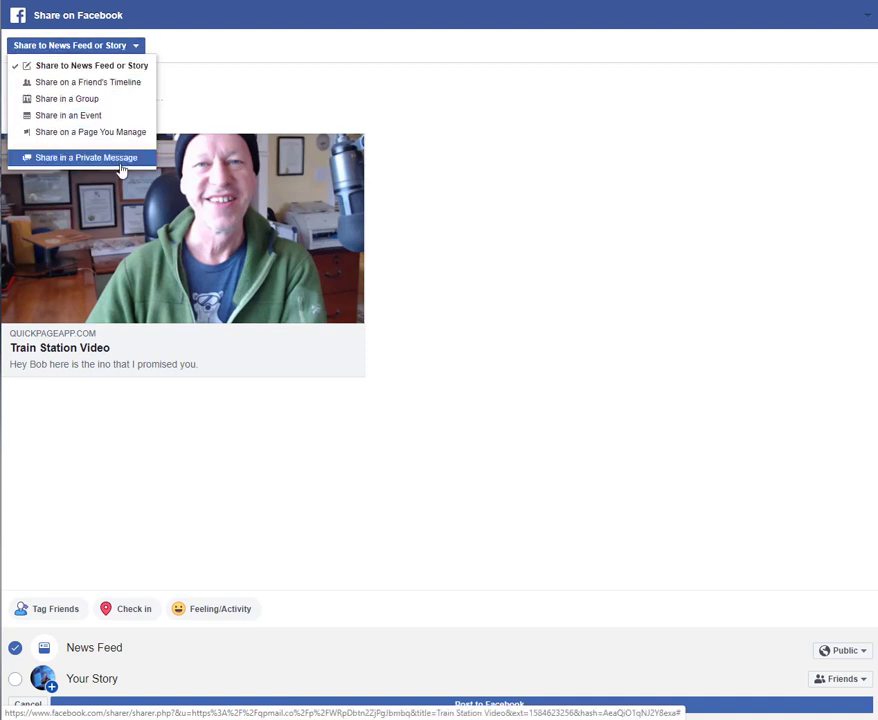
click(318, 97)
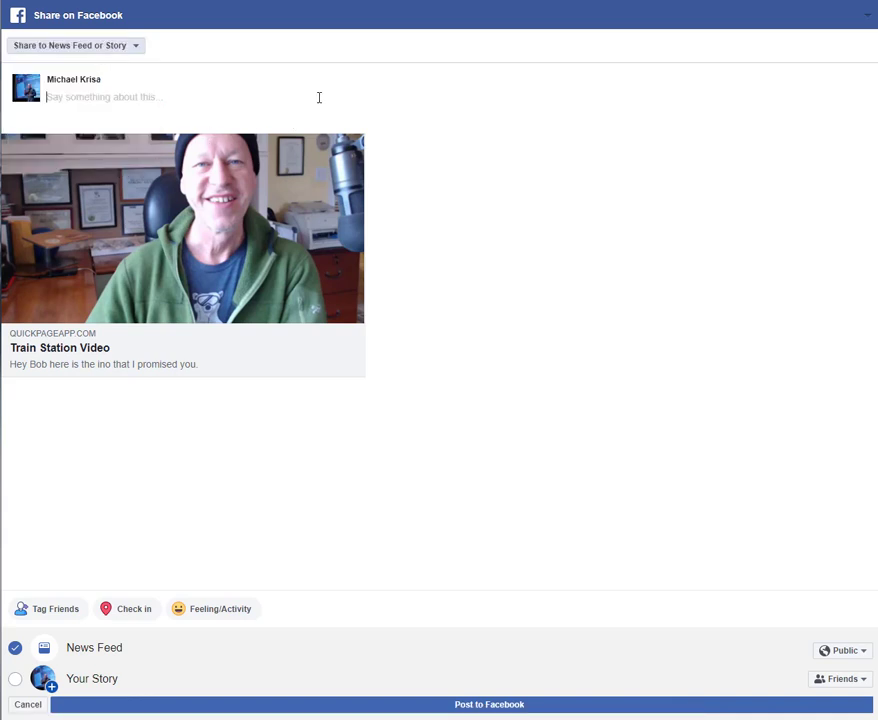
text(test video)
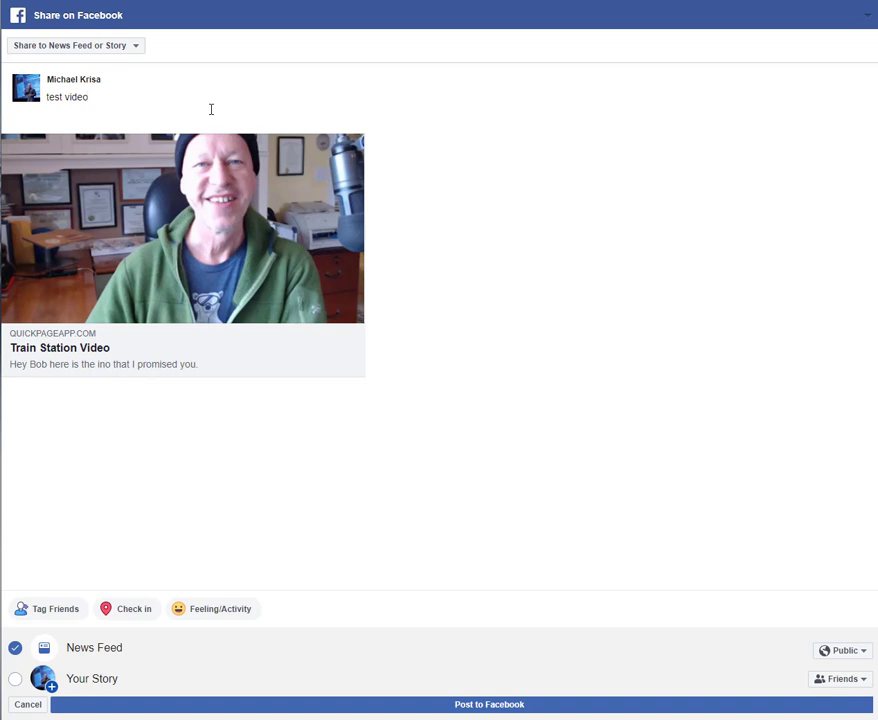
click(511, 707)
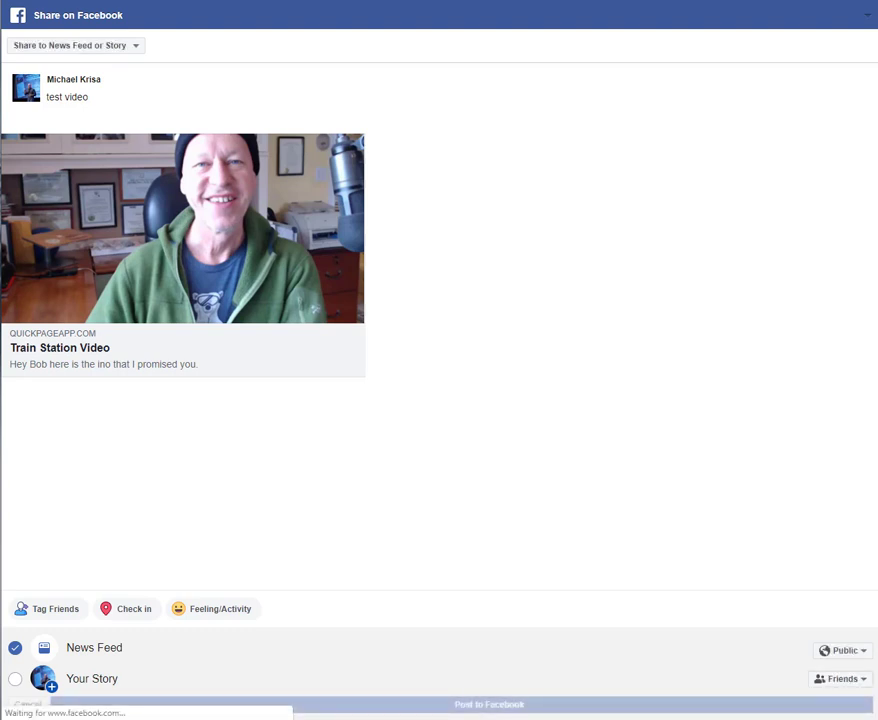
- Open Facebook in a new browser tab, find the test video post on the profile's timeline, and open its shared page
key(ctrl+t)
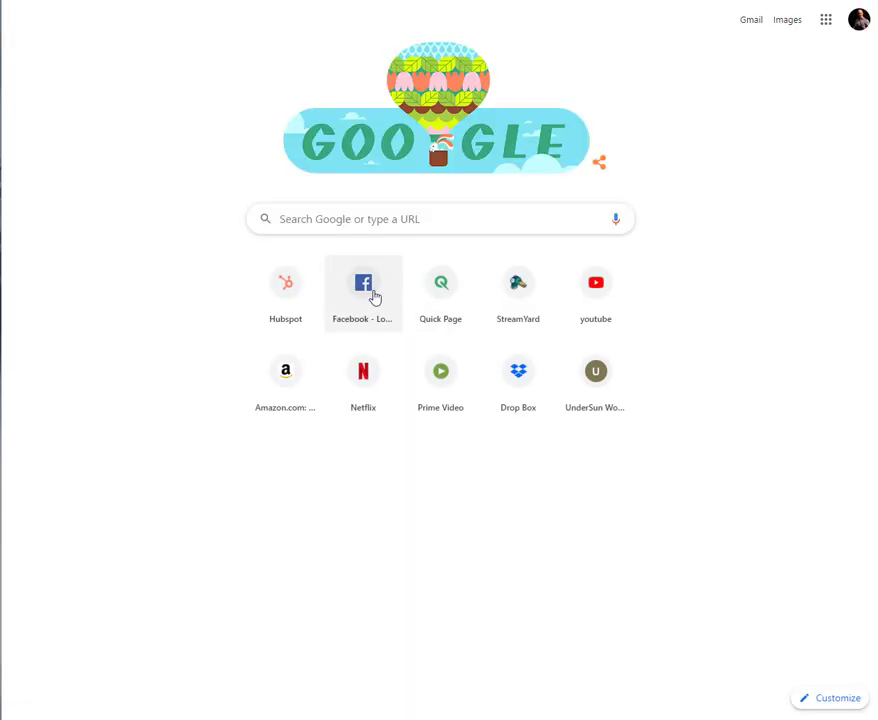
click(372, 295)
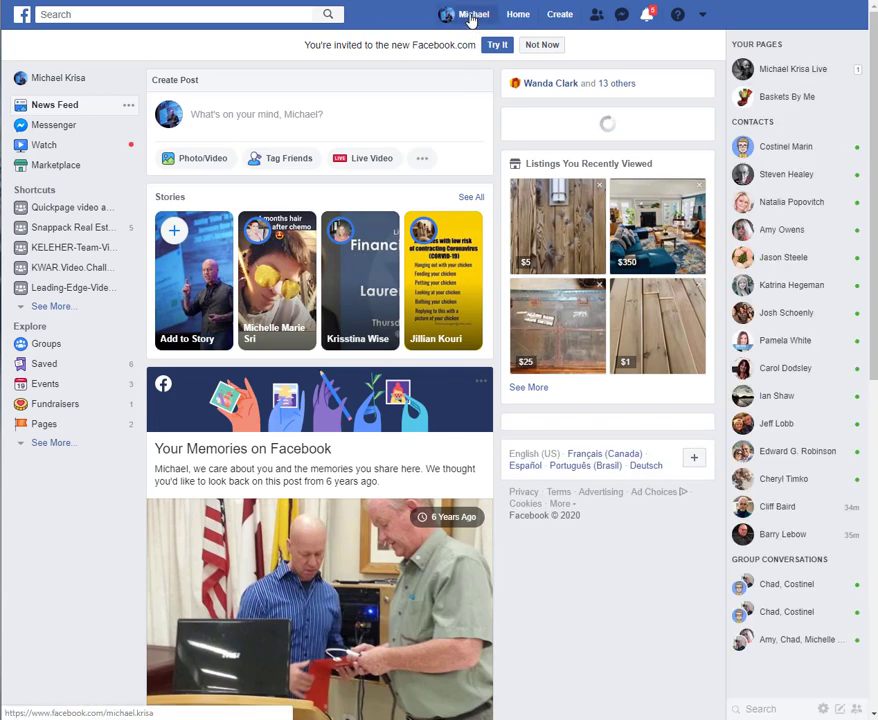
click(470, 16)
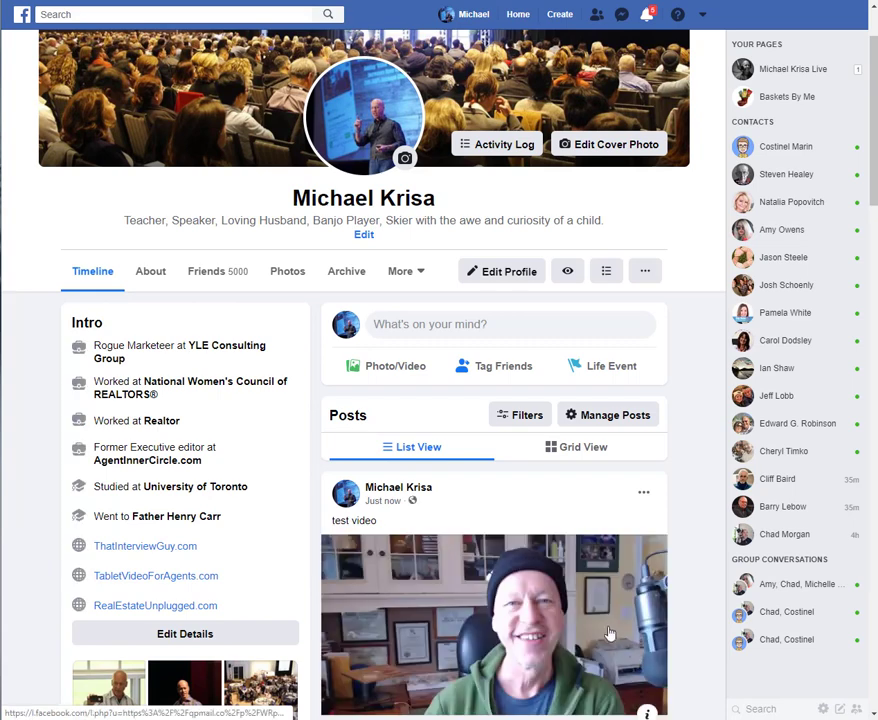
scroll(611, 630, down, 2)
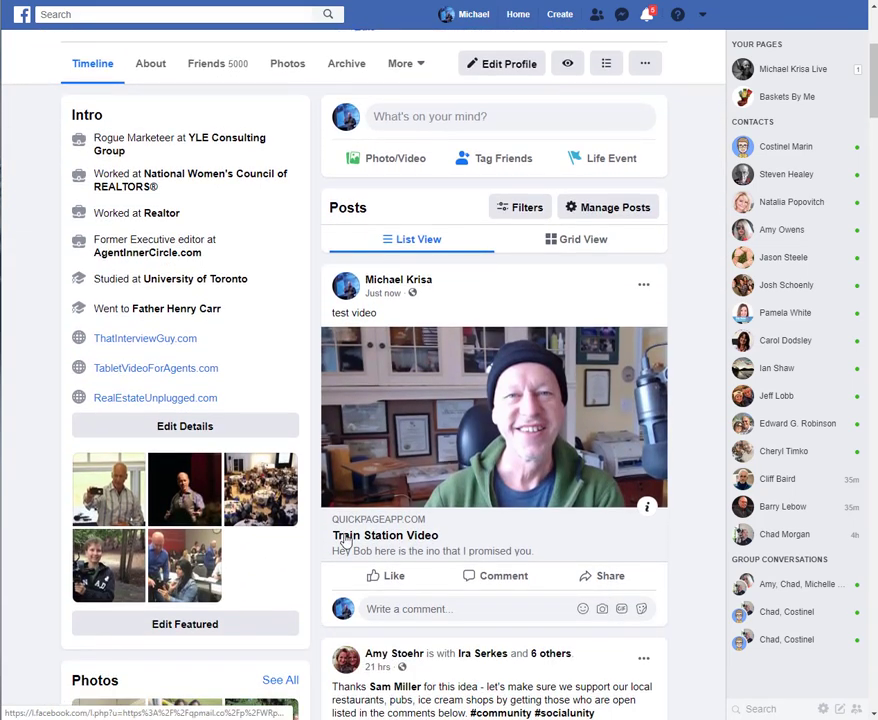
click(568, 414)
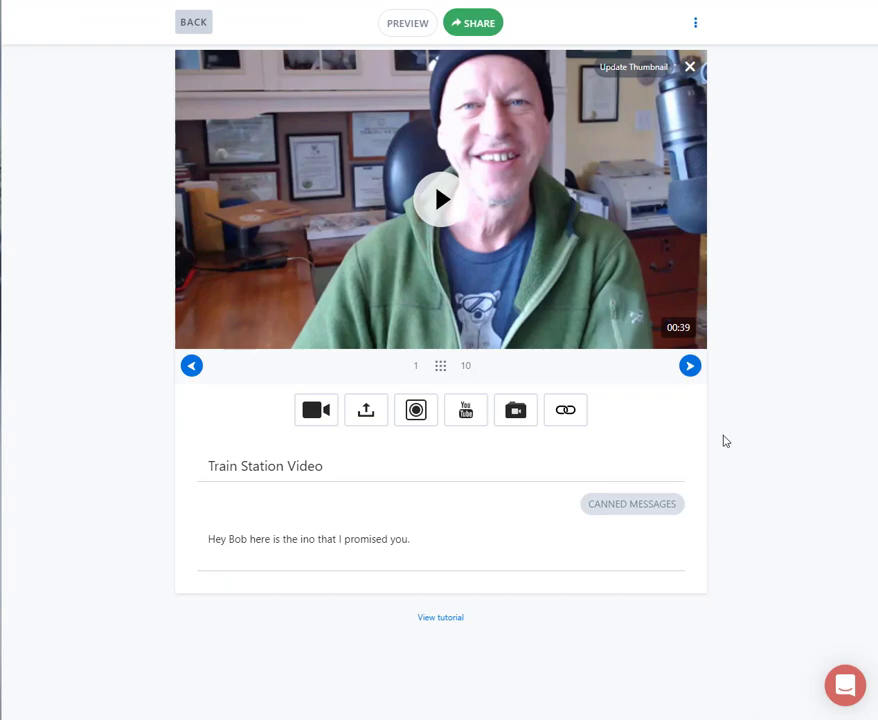
- Page forward through the media items attached to the Train Station Video page, including the station feature sheet PDF
click(691, 368)
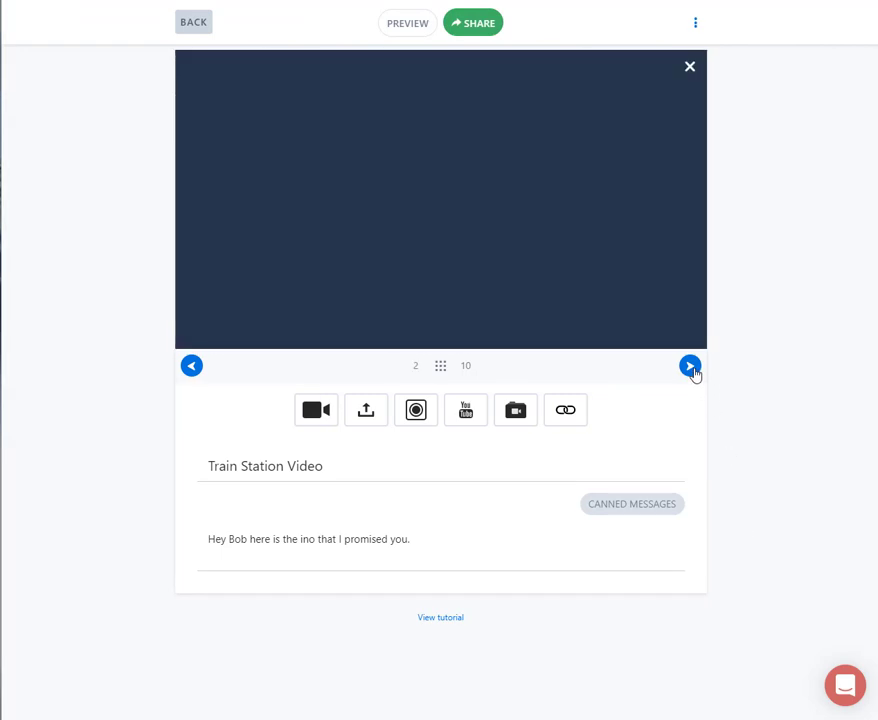
click(691, 368)
click(691, 368)
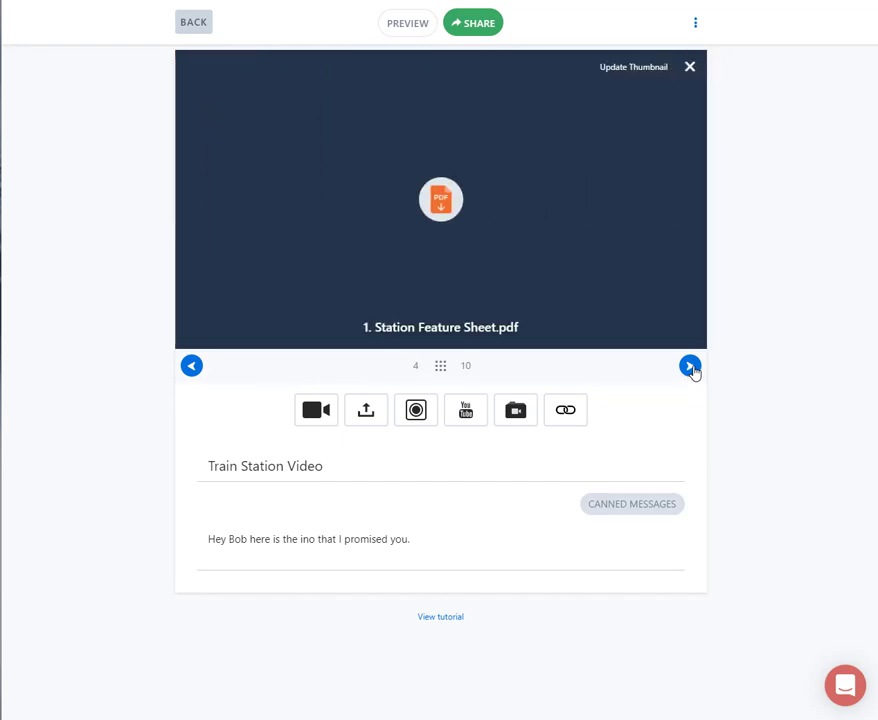
click(691, 367)
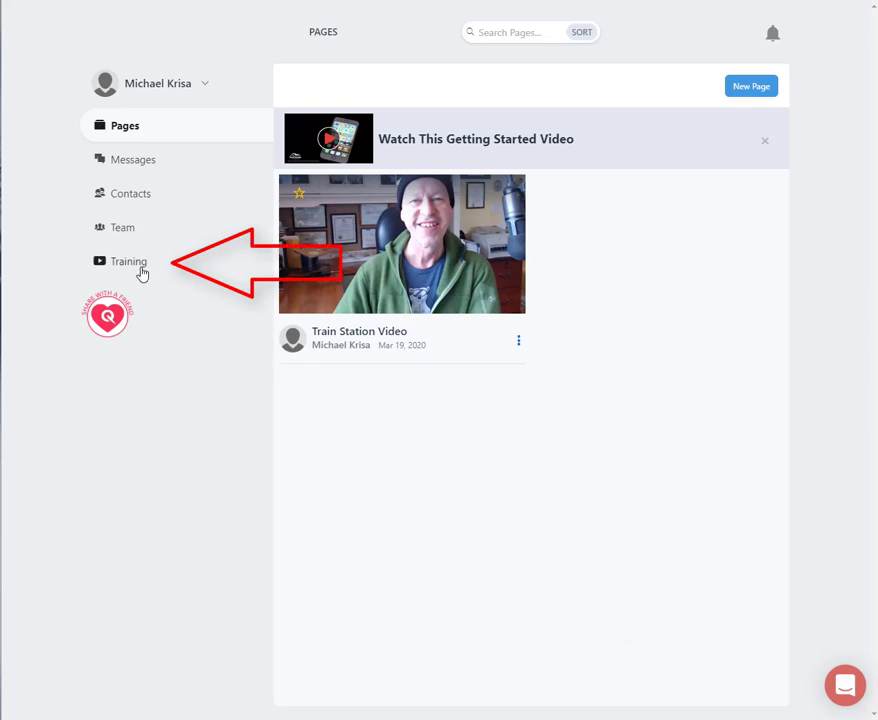
- Open the Training section and look through its tutorial videos, from getting started to checking page visitor statistics
click(137, 268)
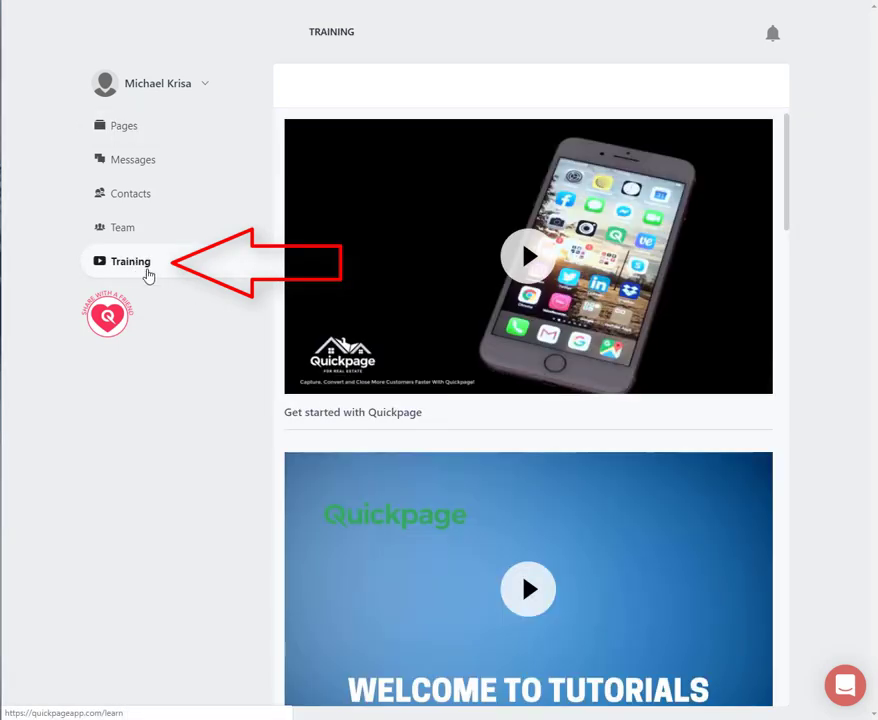
scroll(648, 430, down, 1)
scroll(648, 432, down, 5)
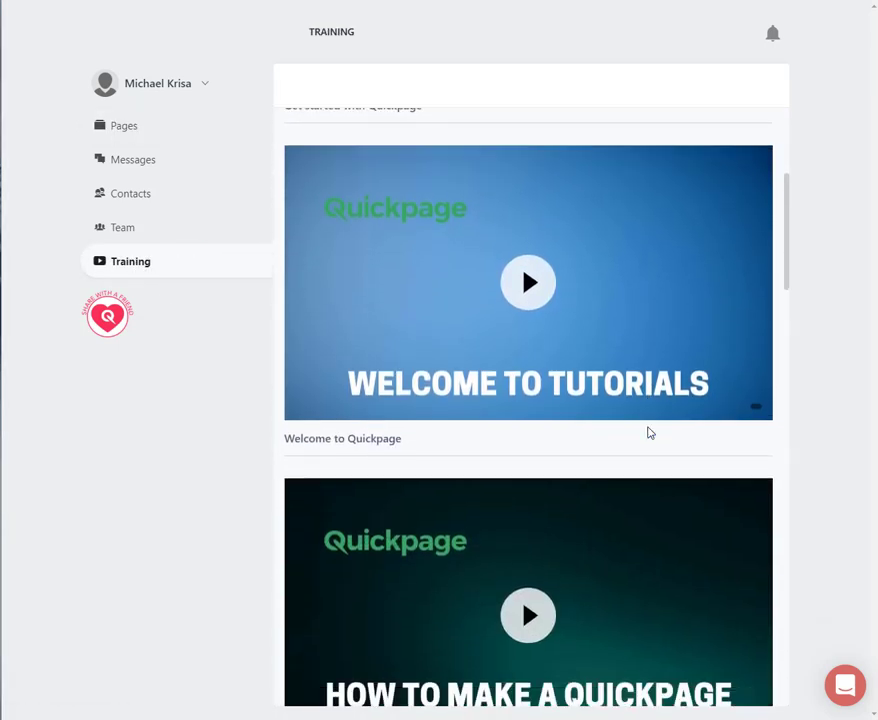
scroll(648, 432, down, 6)
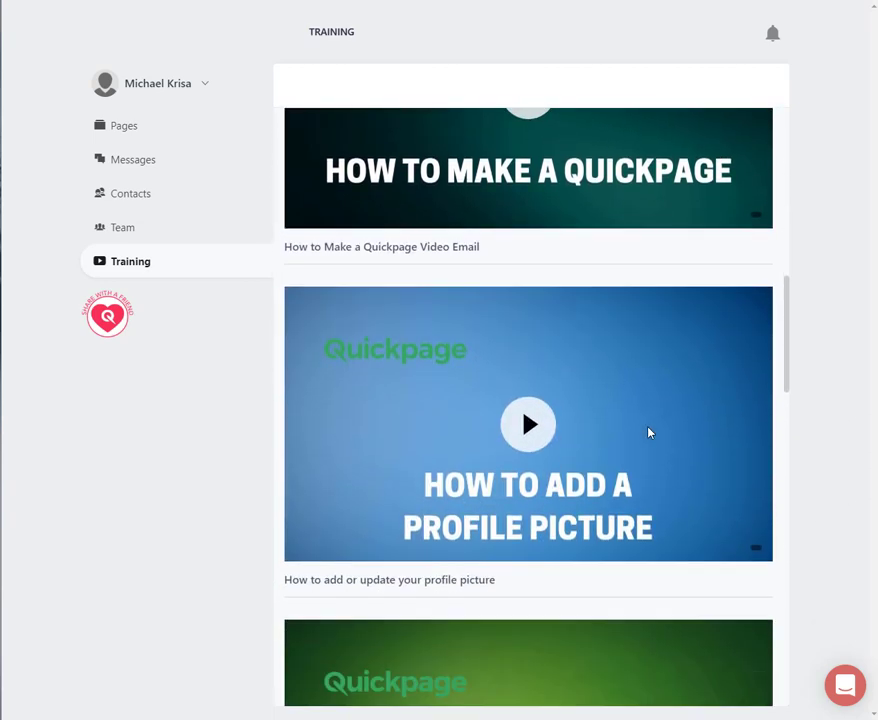
scroll(648, 432, down, 5)
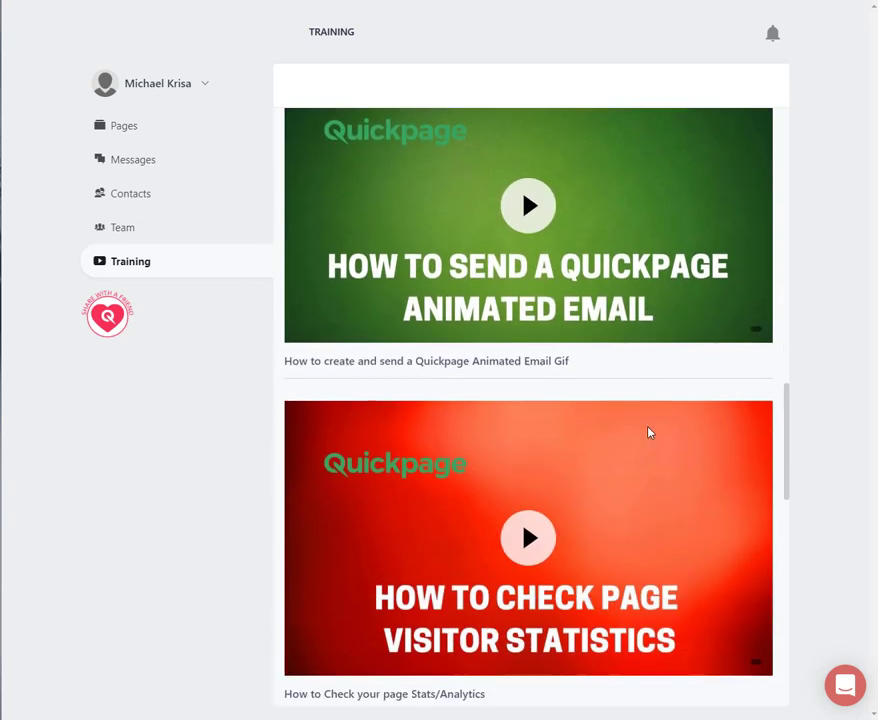
scroll(648, 432, down, 2)
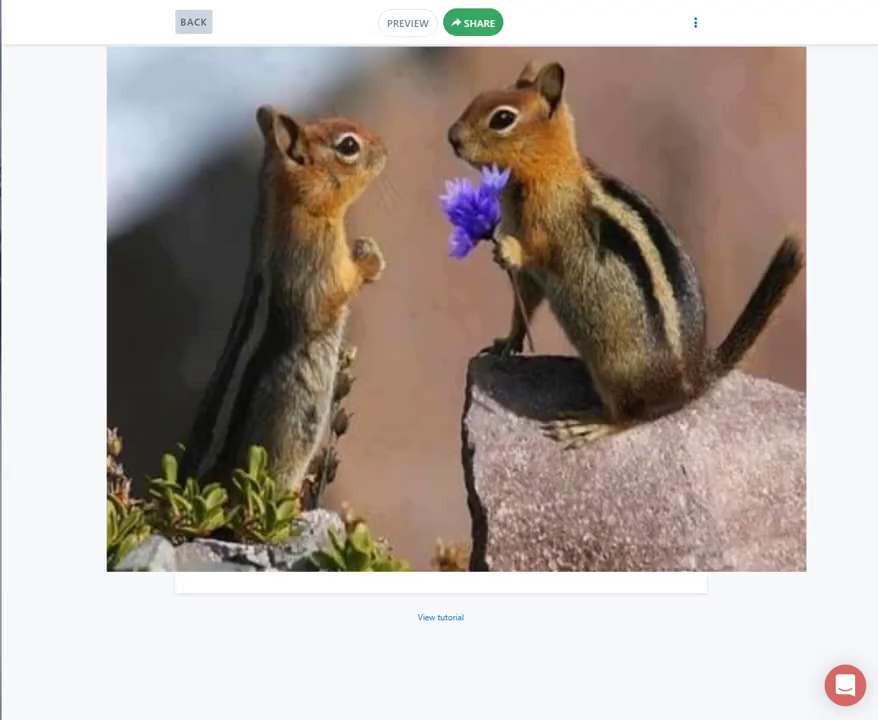
- Open the share options for the Train Station Video page
click(468, 24)
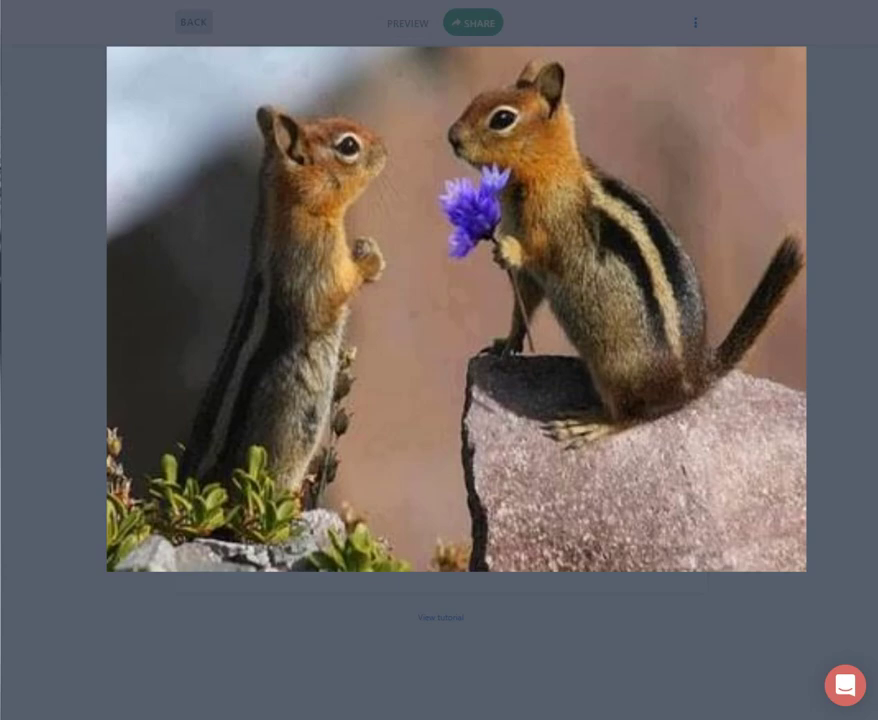